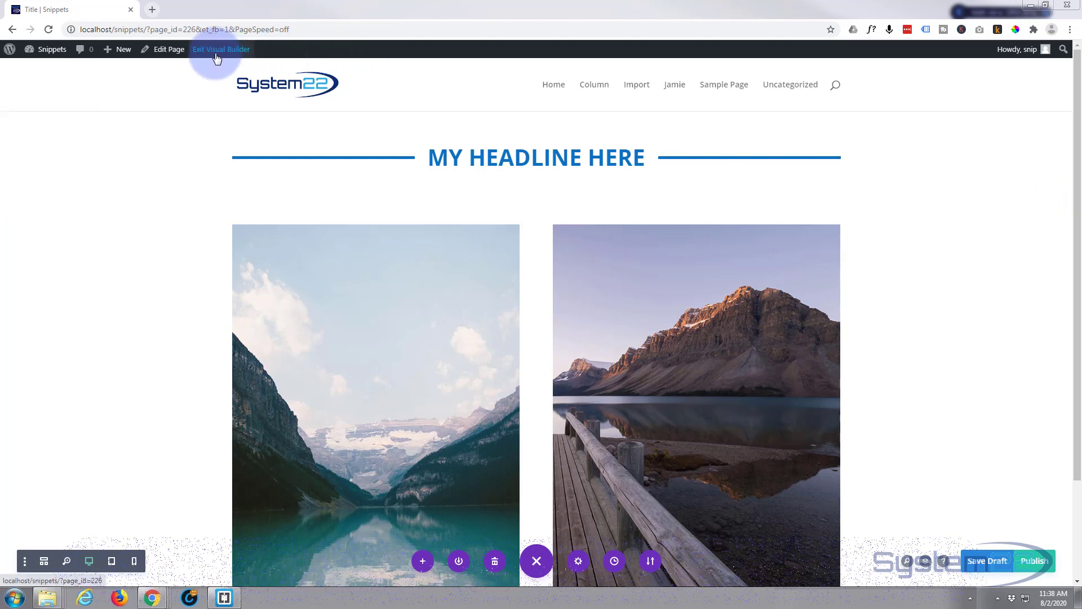
Insert a regular section with a single-column row between the headline section and the images
mouse_move(529, 128)
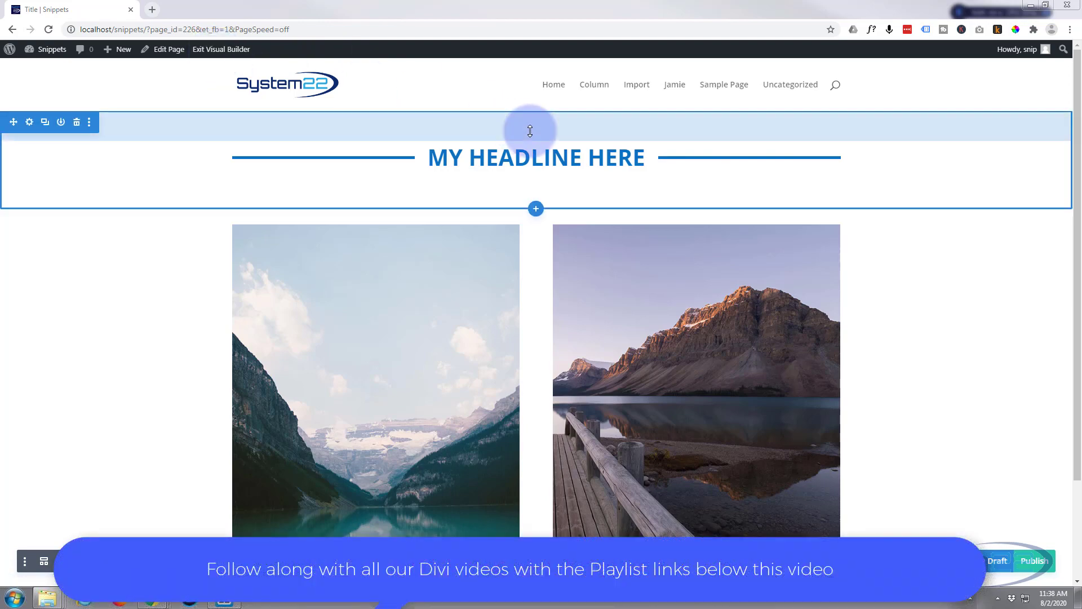
click(536, 209)
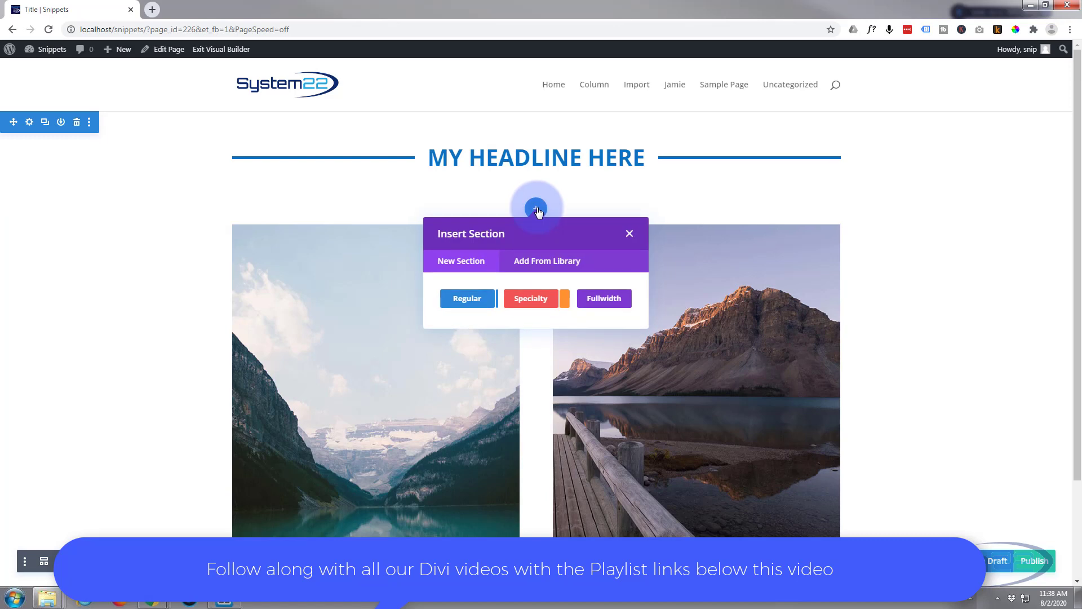
click(466, 289)
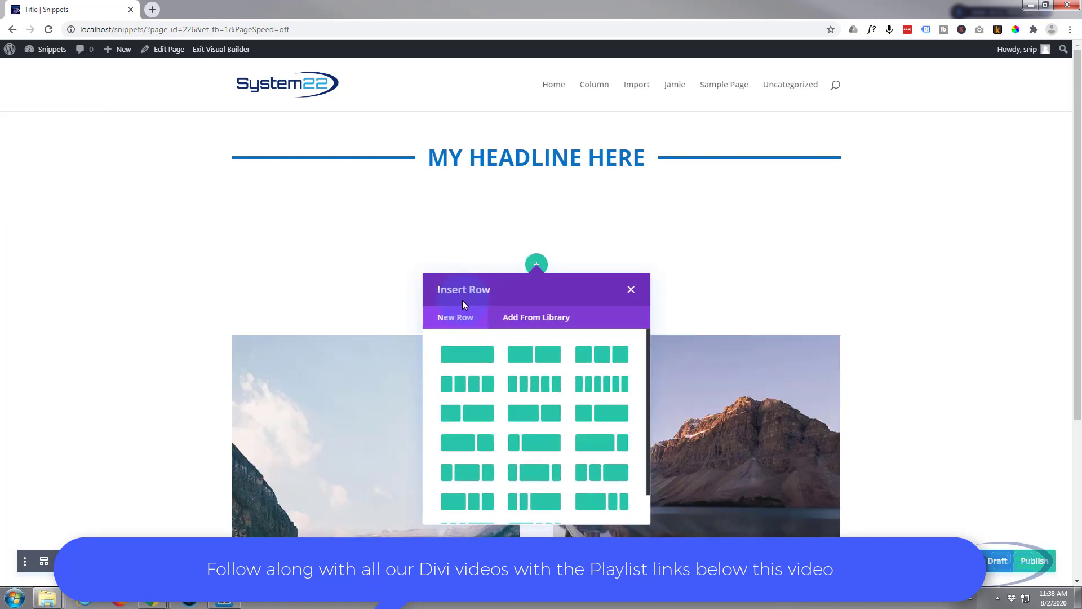
click(460, 357)
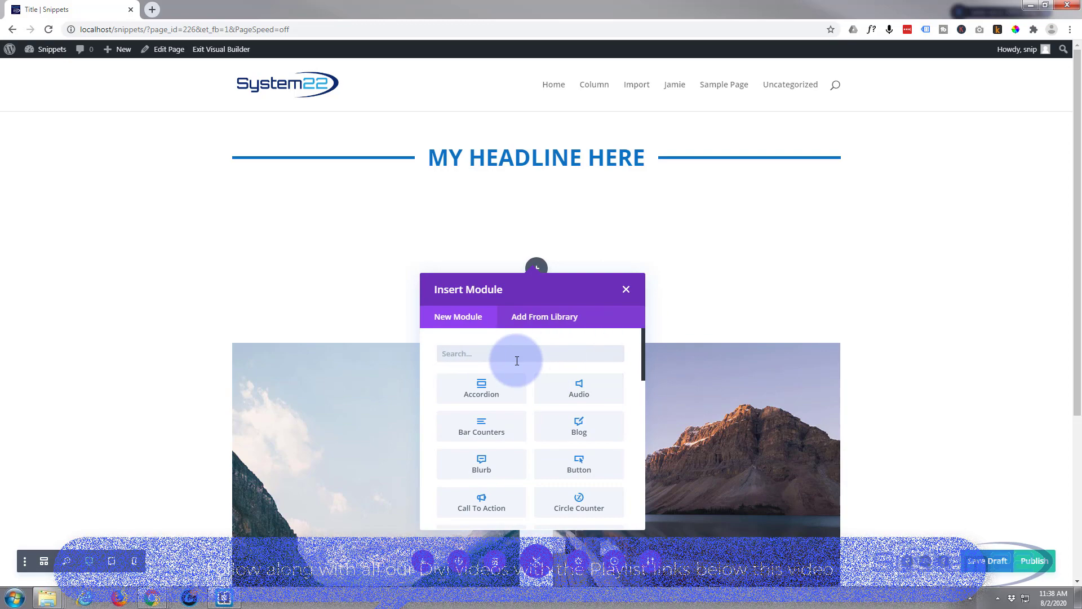
Add a Divider module to the new single-column row
scroll(515, 358, down, 1)
scroll(516, 363, down, 3)
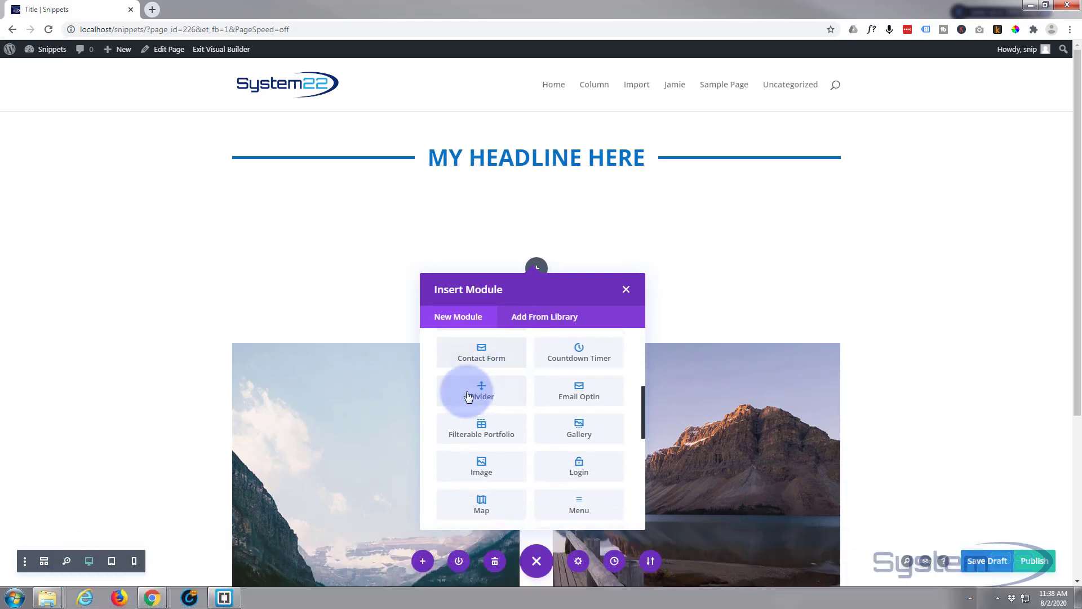
click(481, 390)
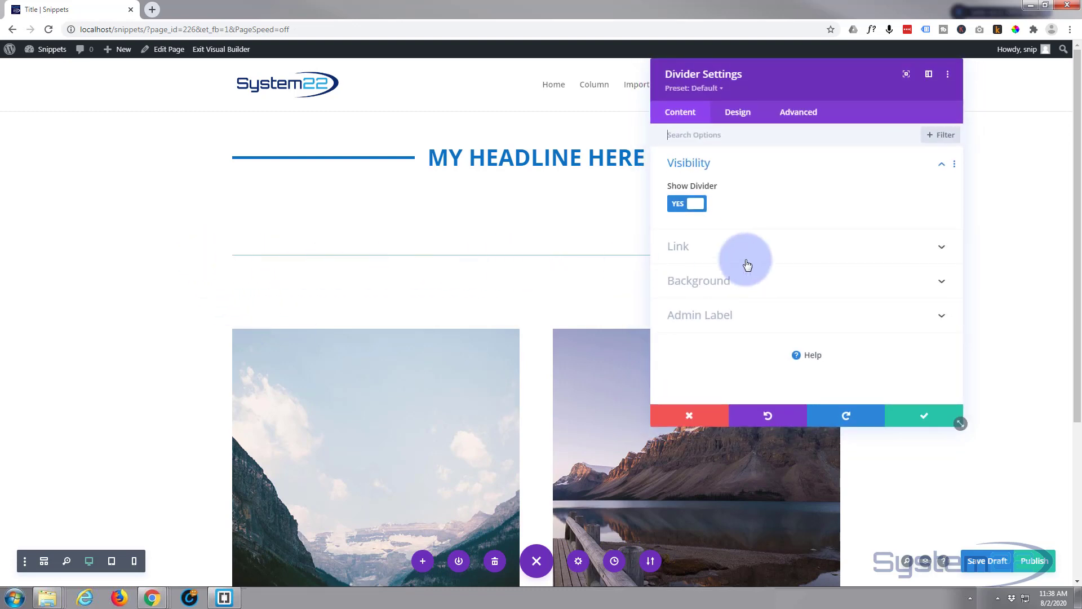
Set the new divider's line color to purple #8300e9 and its line position to Vertically Centered
click(737, 116)
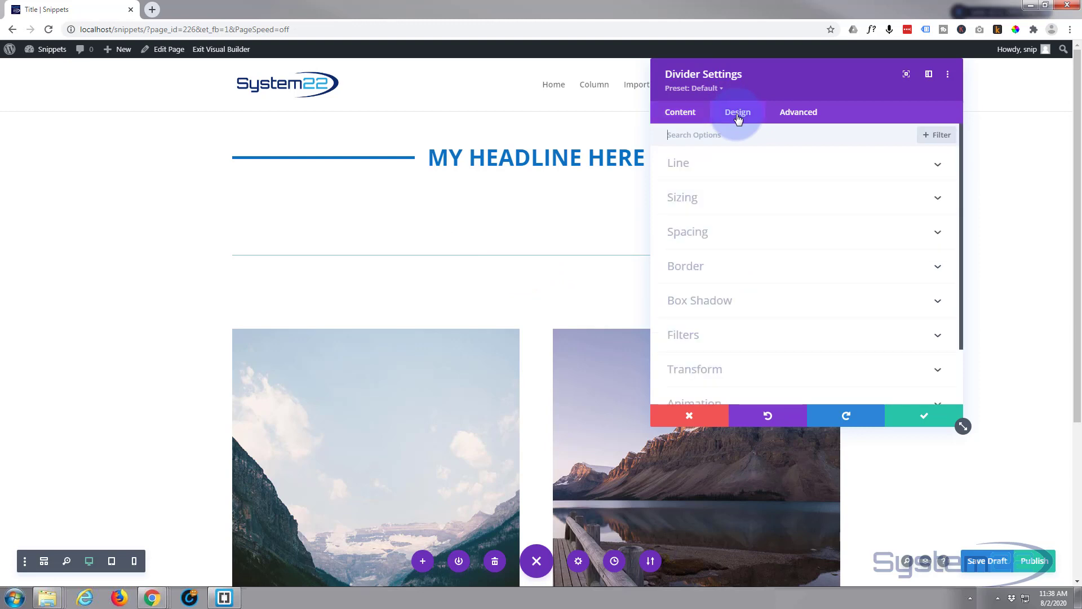
click(796, 169)
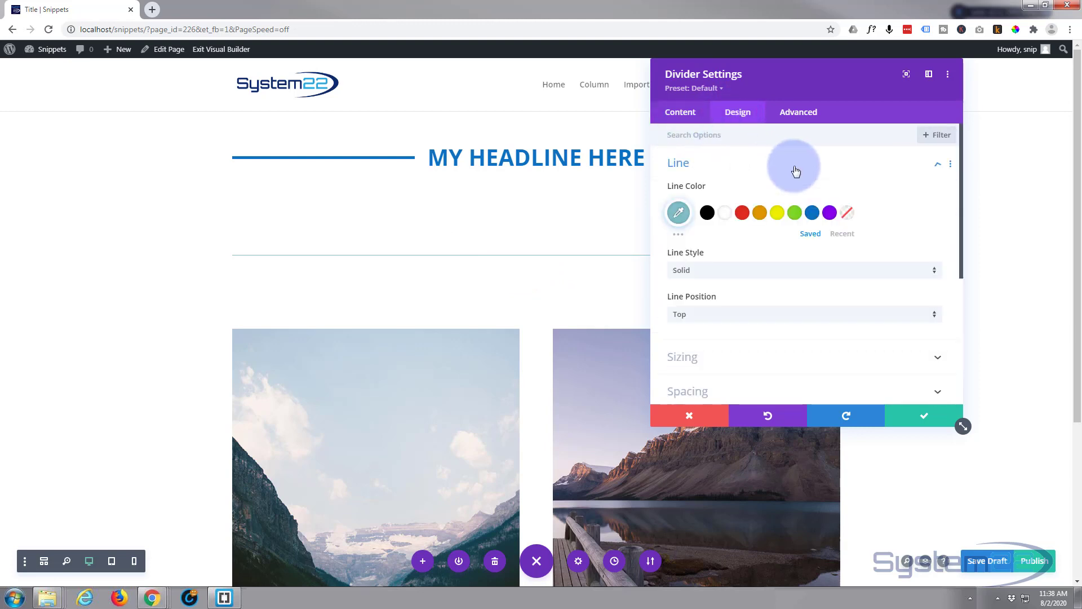
drag(822, 76, 940, 76)
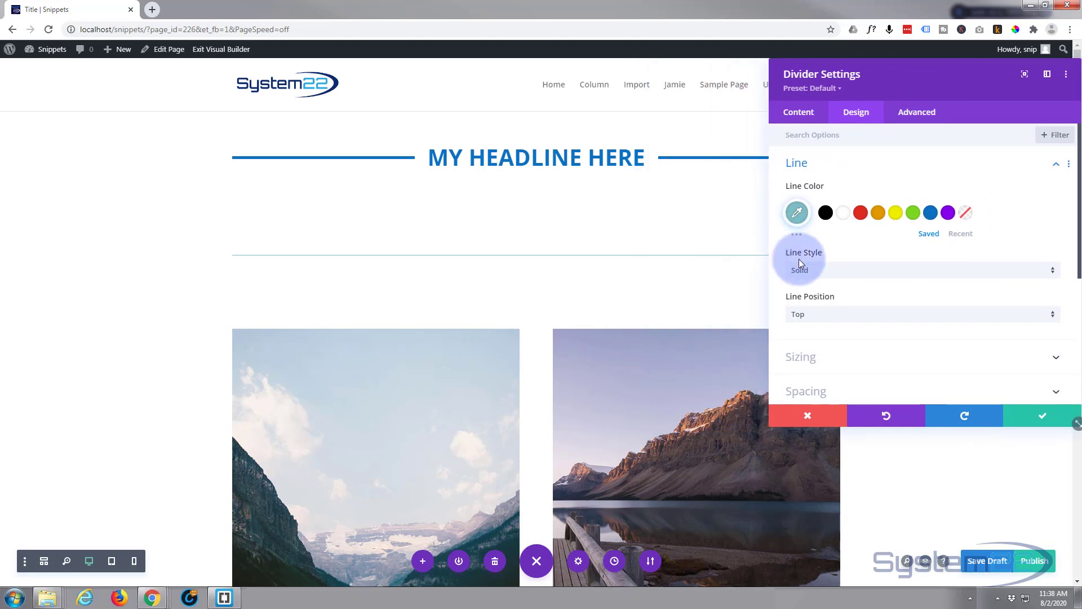
click(945, 214)
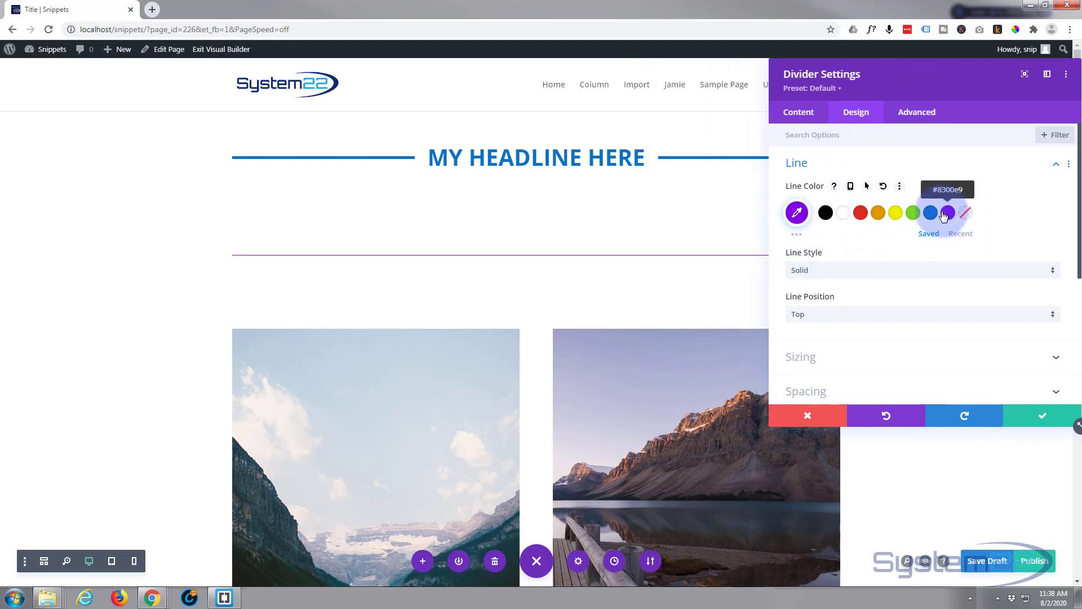
click(851, 271)
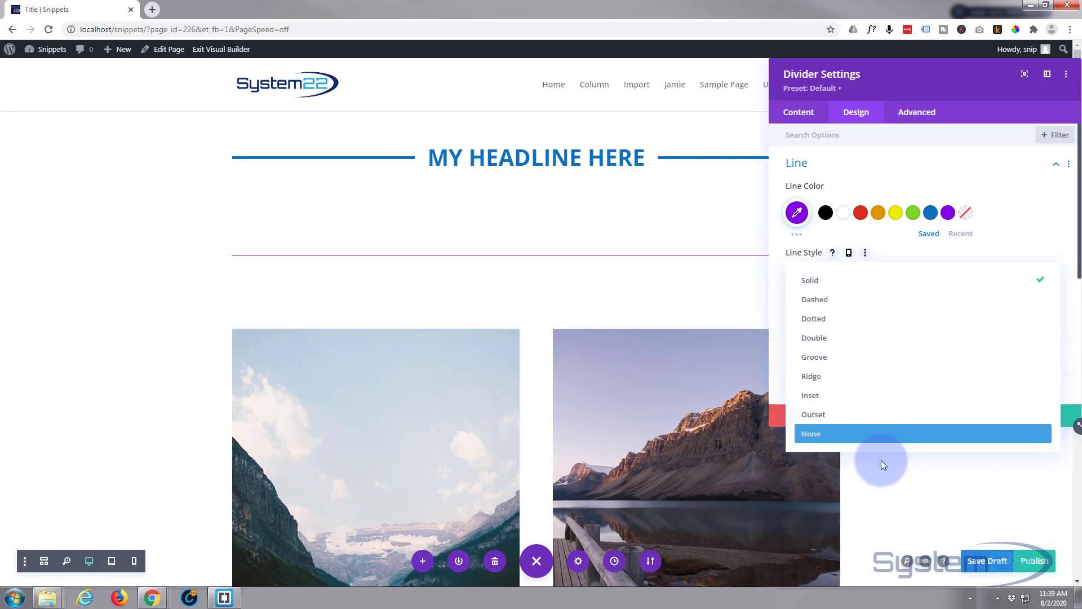
click(894, 240)
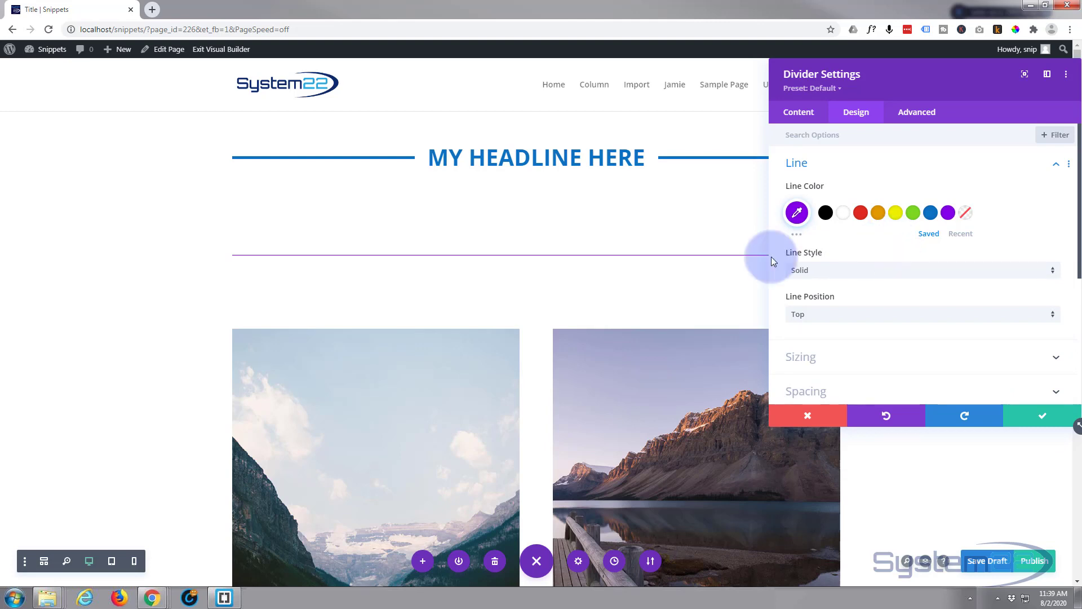
click(838, 314)
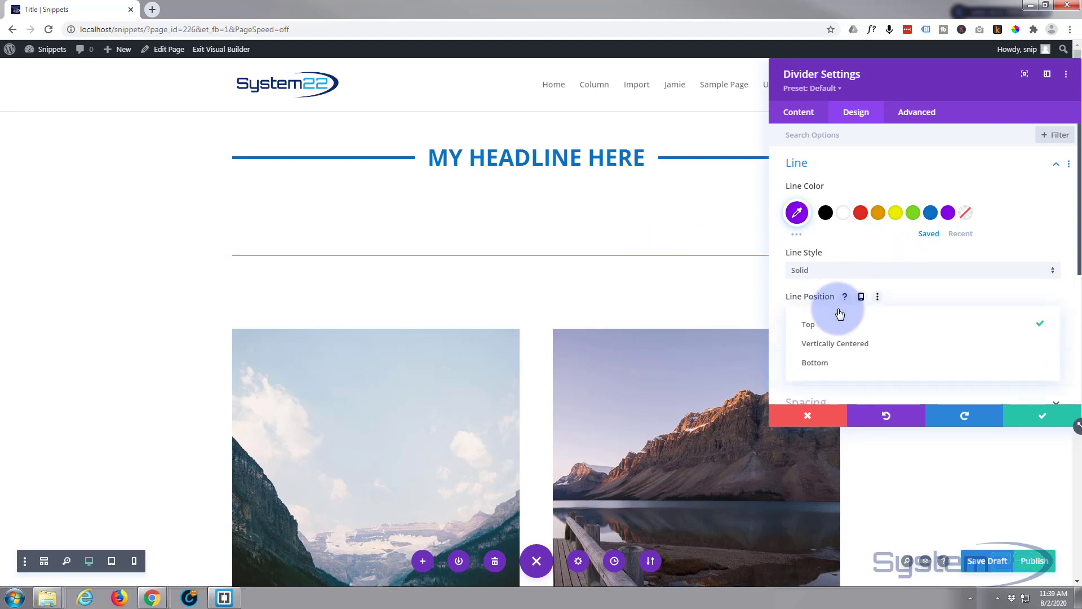
click(822, 348)
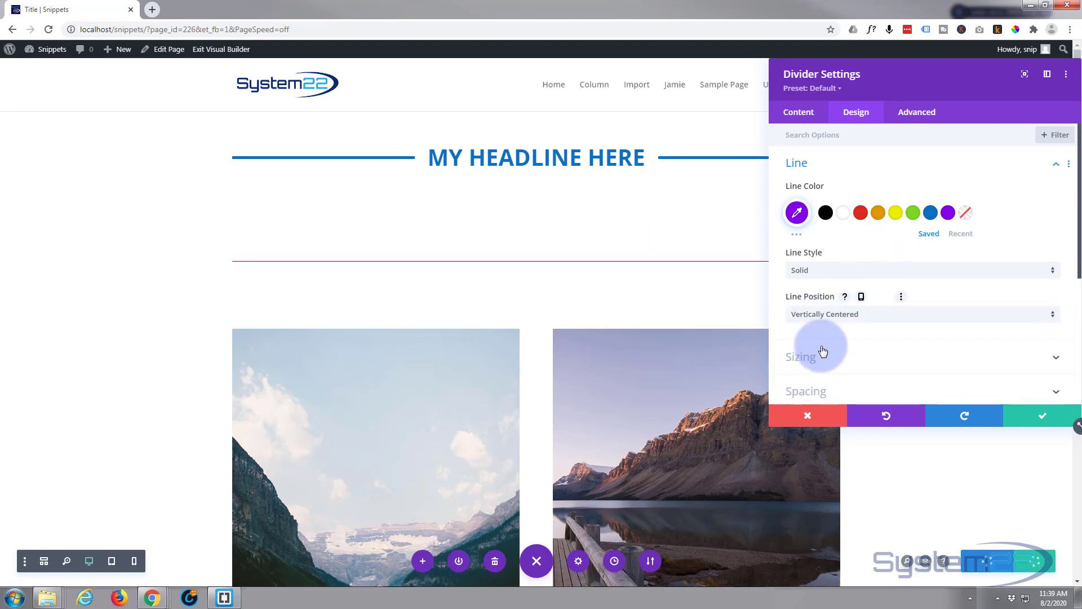
Set the divider weight to 5px and save the divider settings
scroll(866, 333, down, 1)
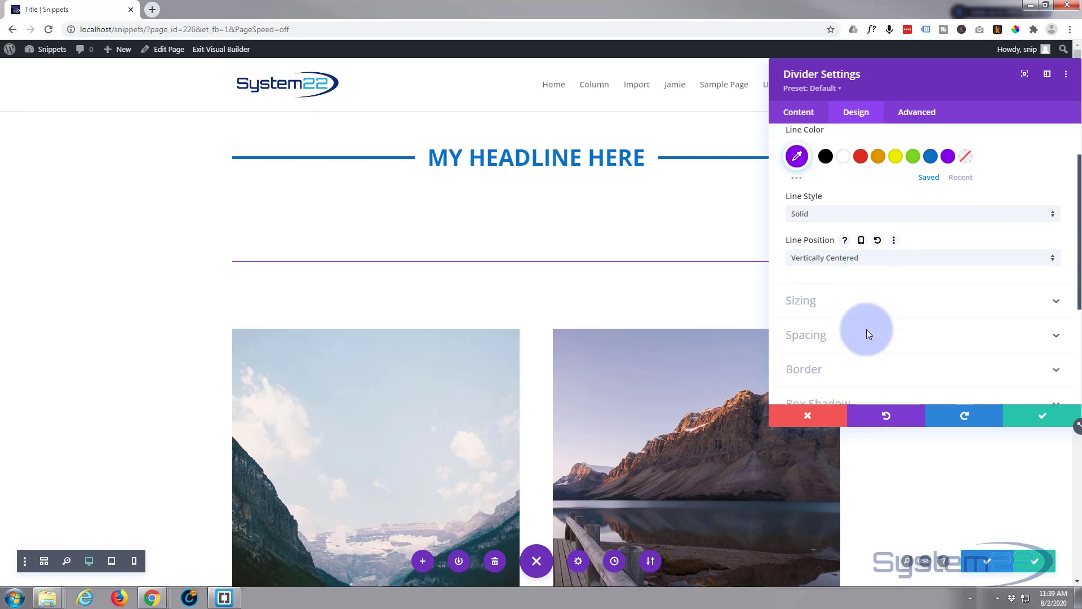
click(857, 300)
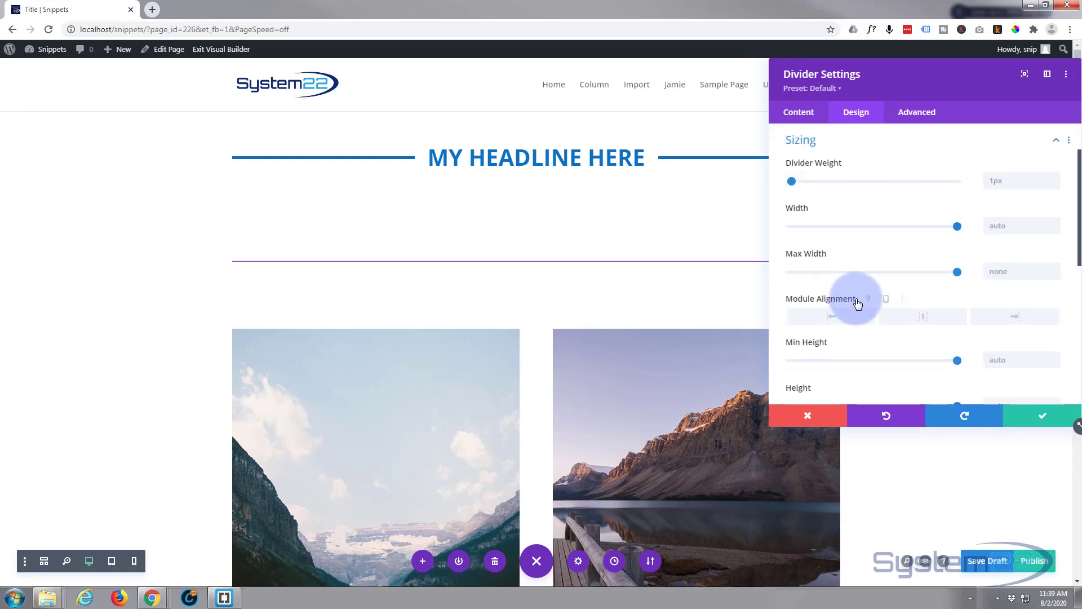
click(1053, 178)
click(1053, 178)
click(1053, 178)
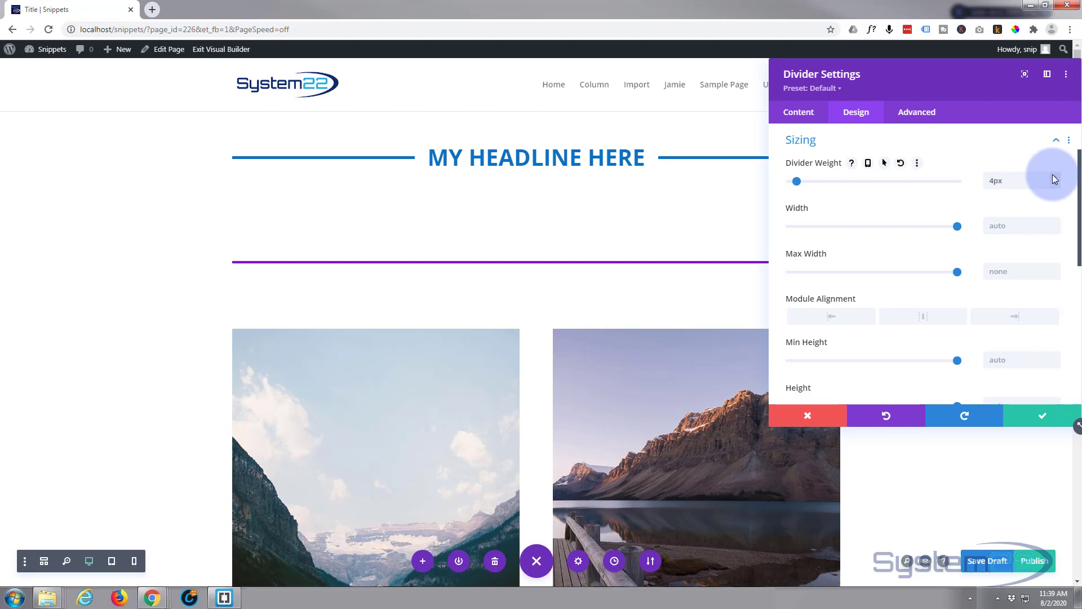
click(1053, 178)
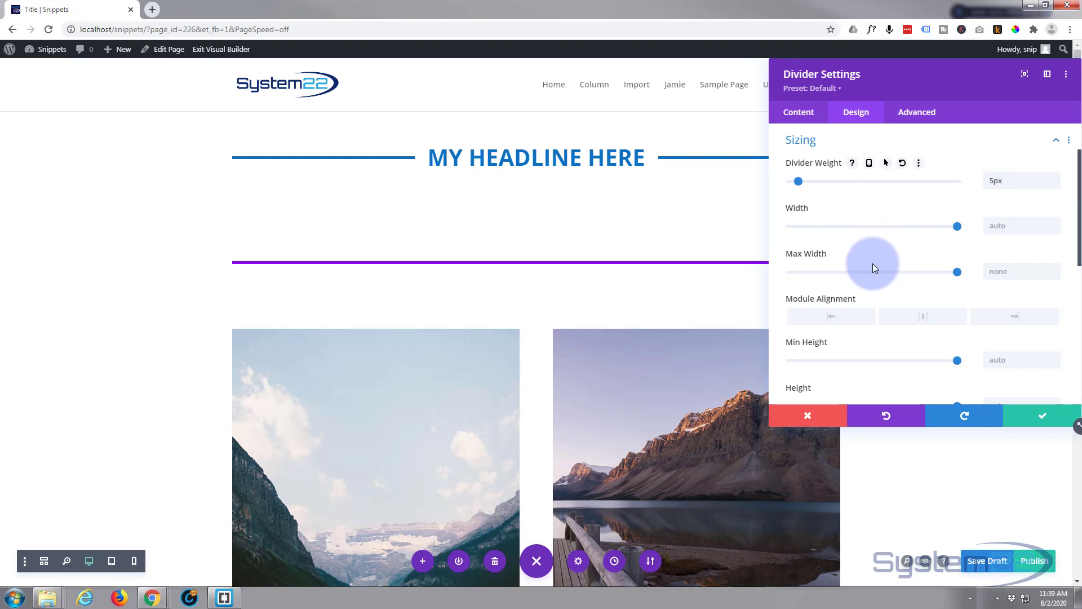
click(1041, 416)
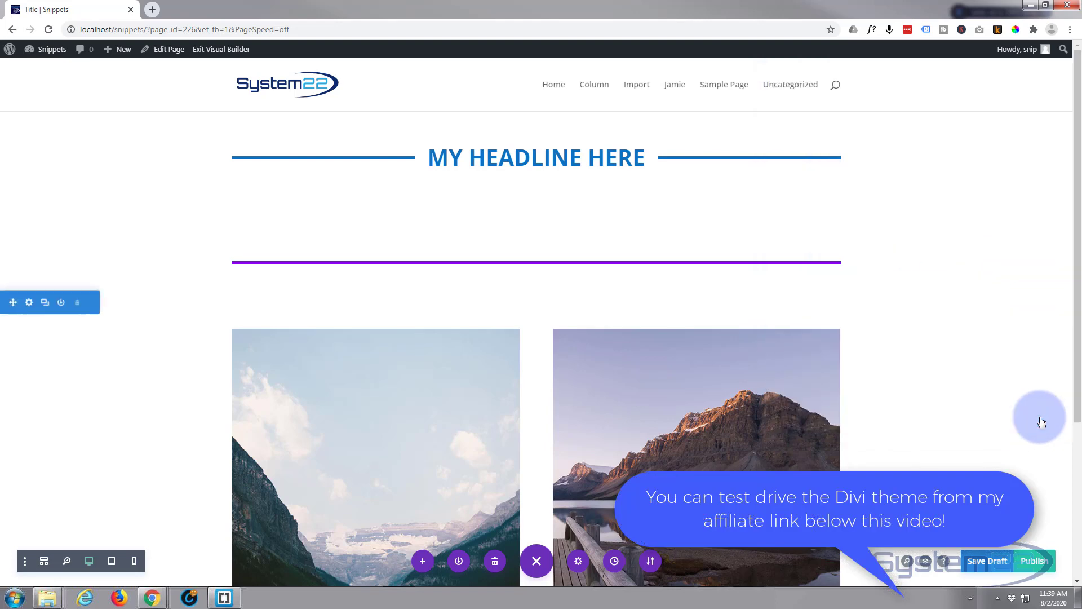
Add a Text module directly below the new divider using the wireframe view, and return to the desktop view
mouse_move(495, 260)
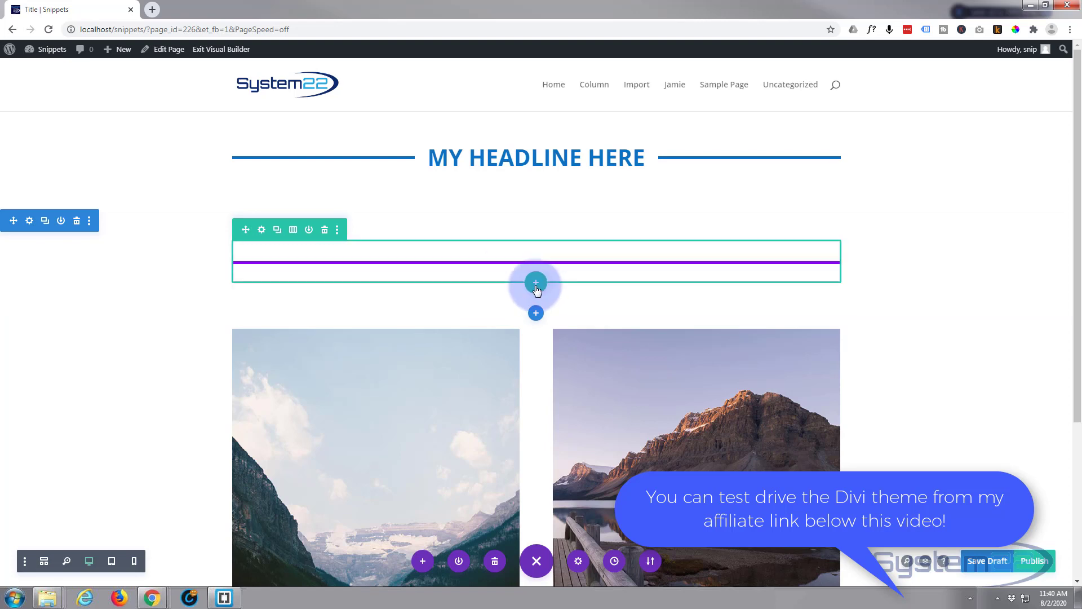
click(44, 561)
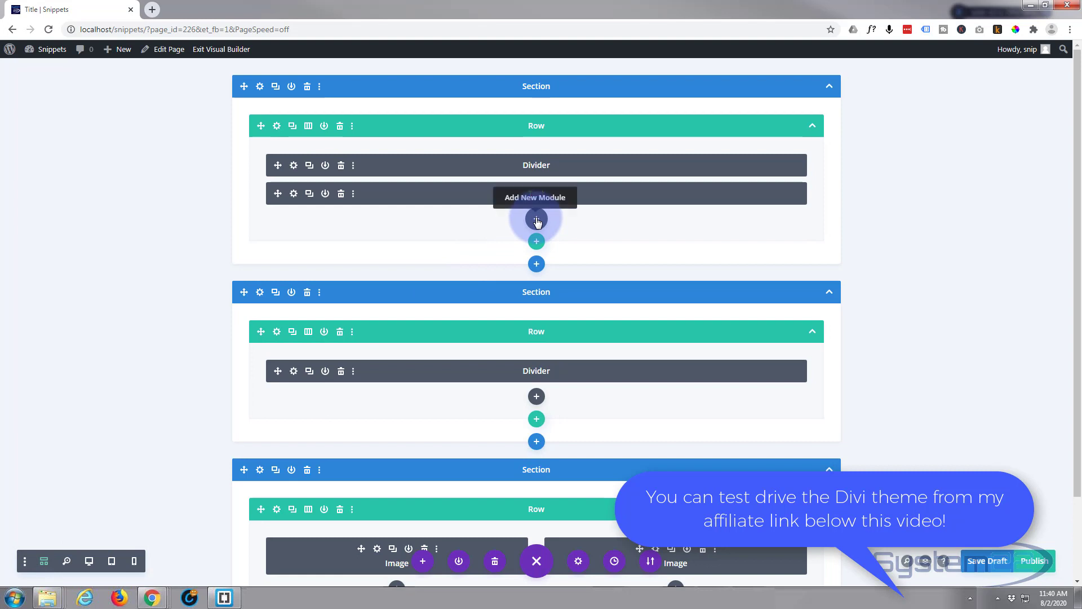
click(536, 403)
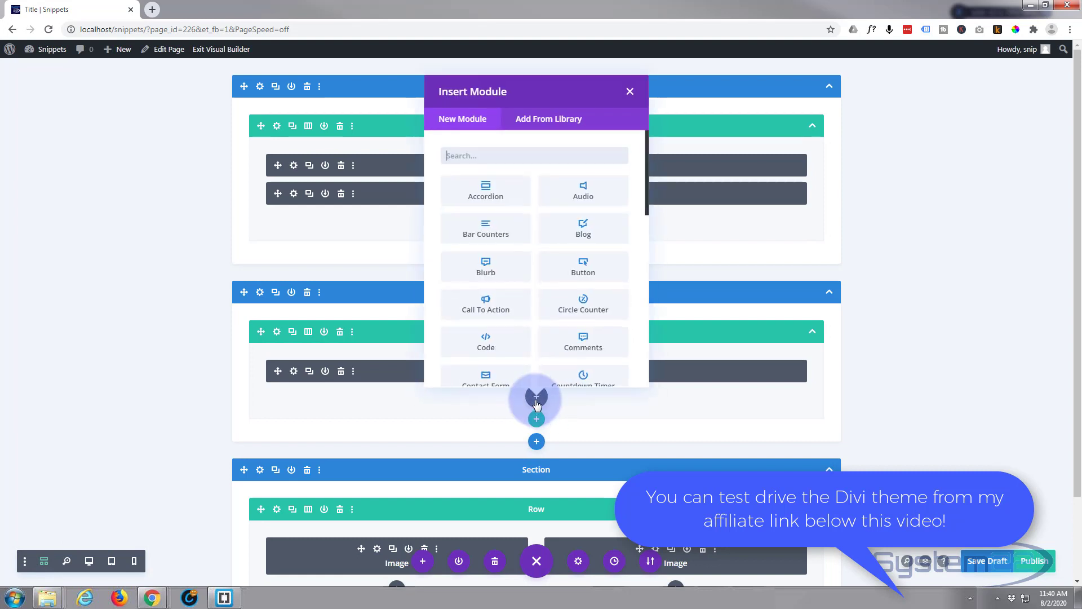
scroll(542, 286, down, 10)
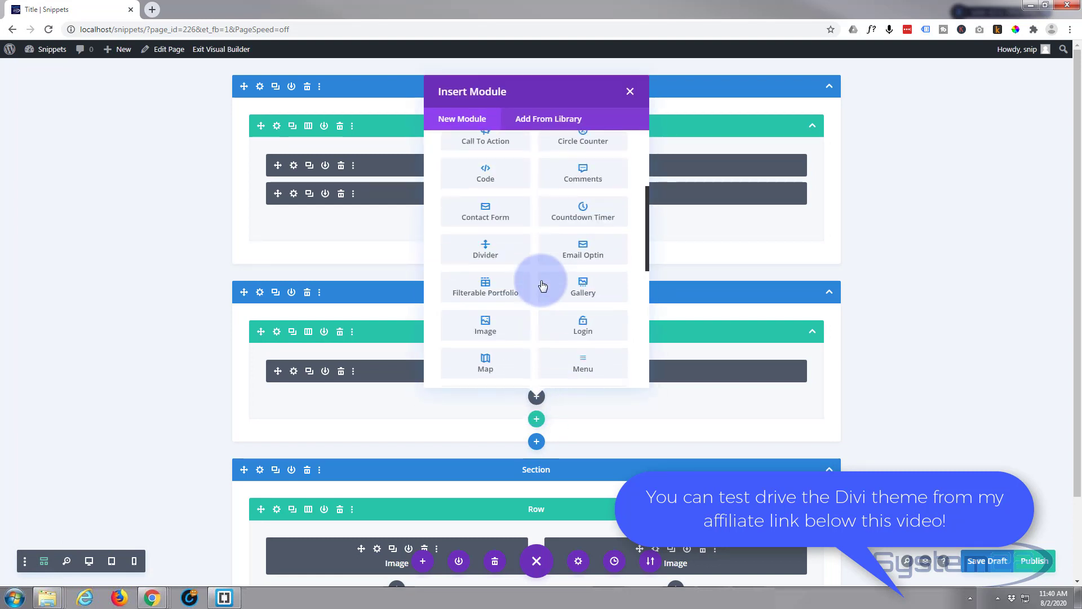
scroll(540, 279, down, 2)
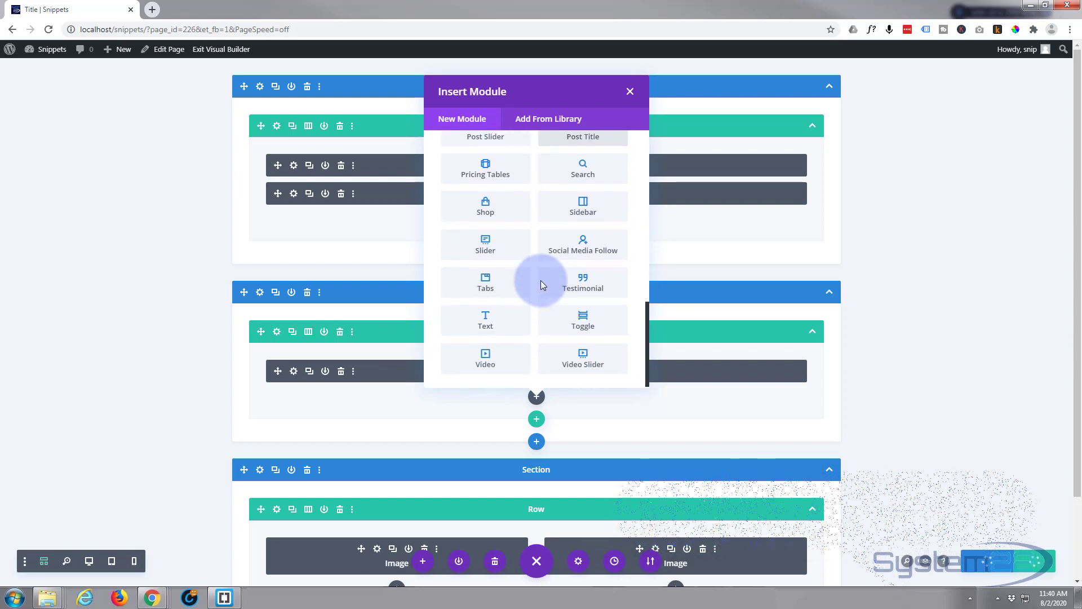
click(484, 324)
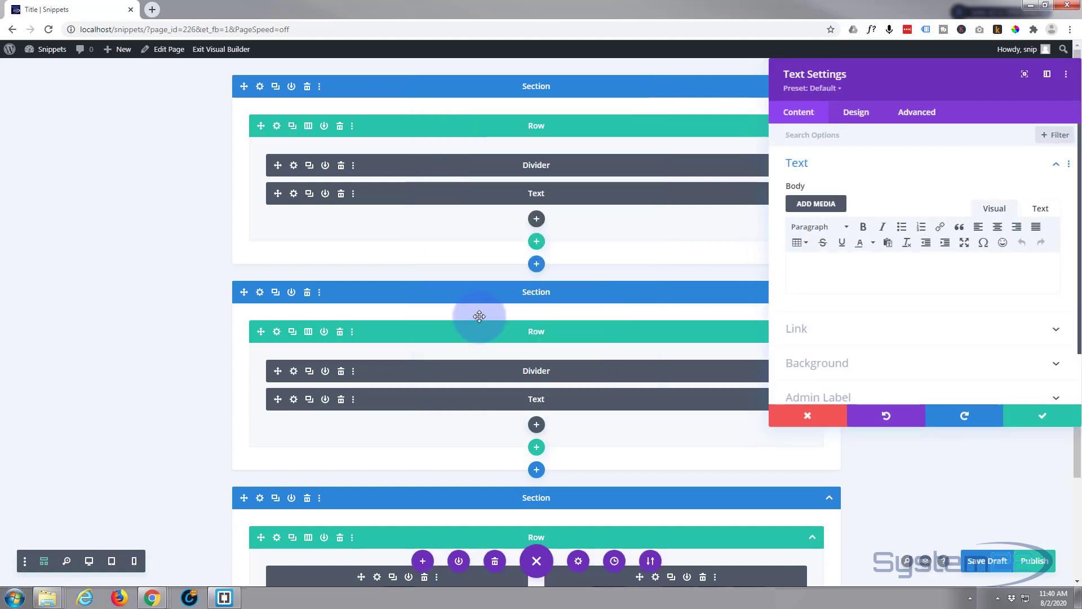
click(88, 561)
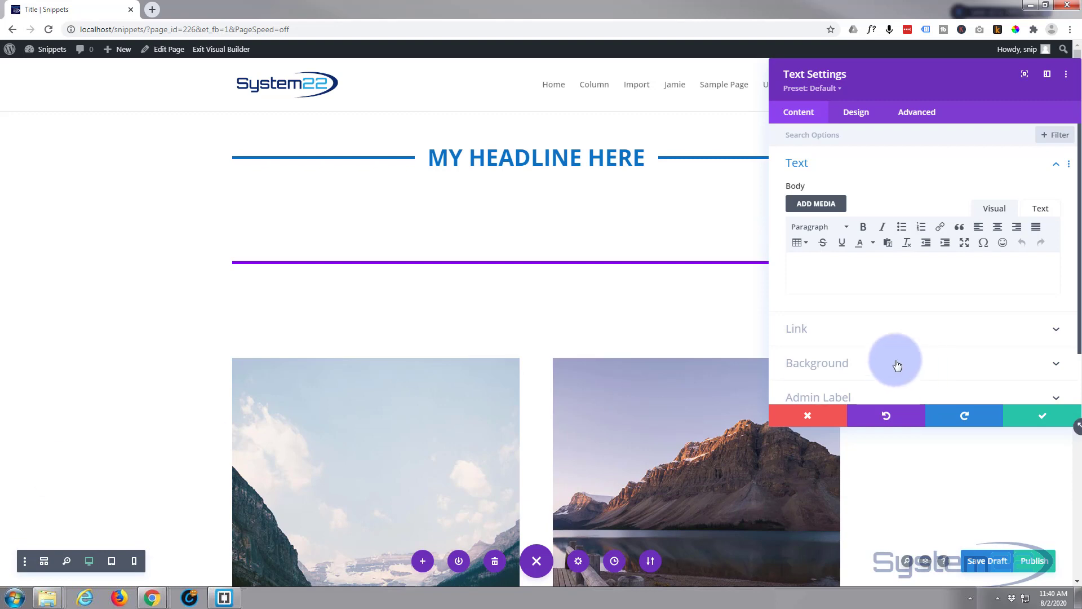
Enter "My Headline Text" as the text module's body and format it as Heading 1
click(1049, 267)
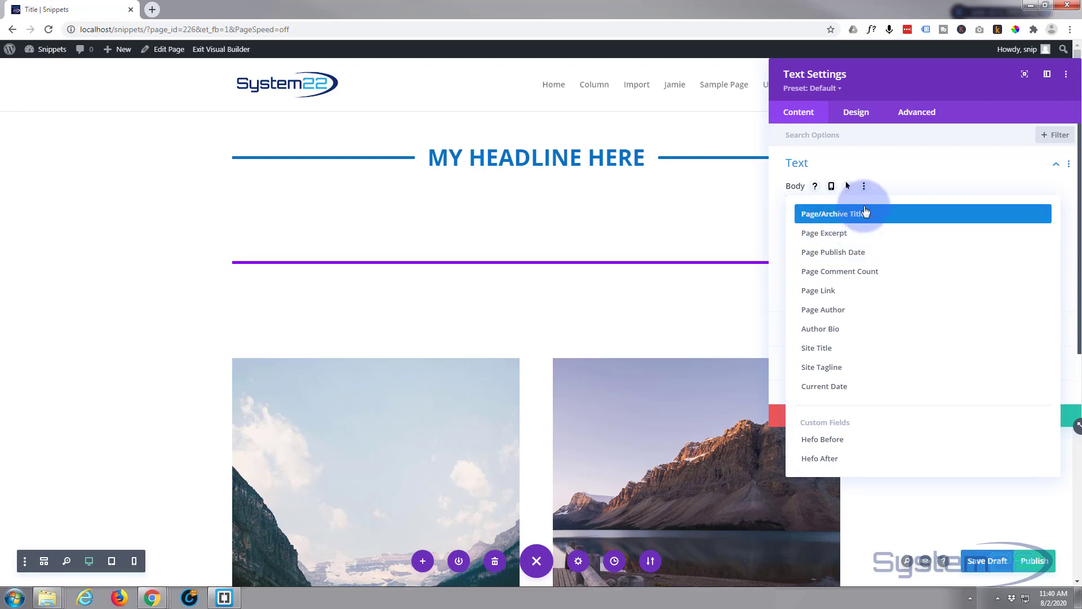
click(938, 173)
click(806, 269)
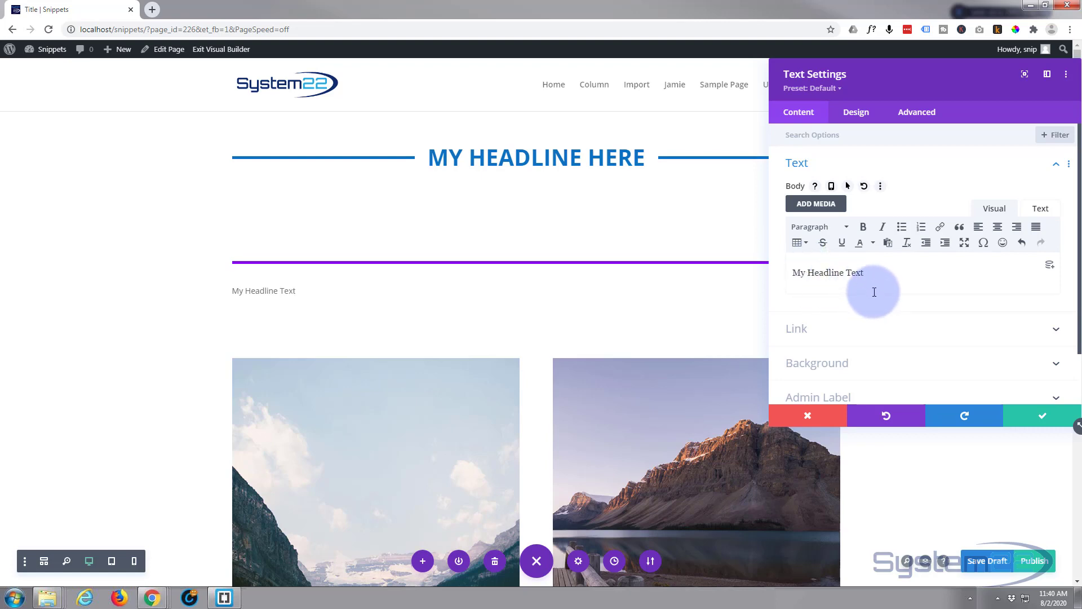
drag(868, 273, 794, 273)
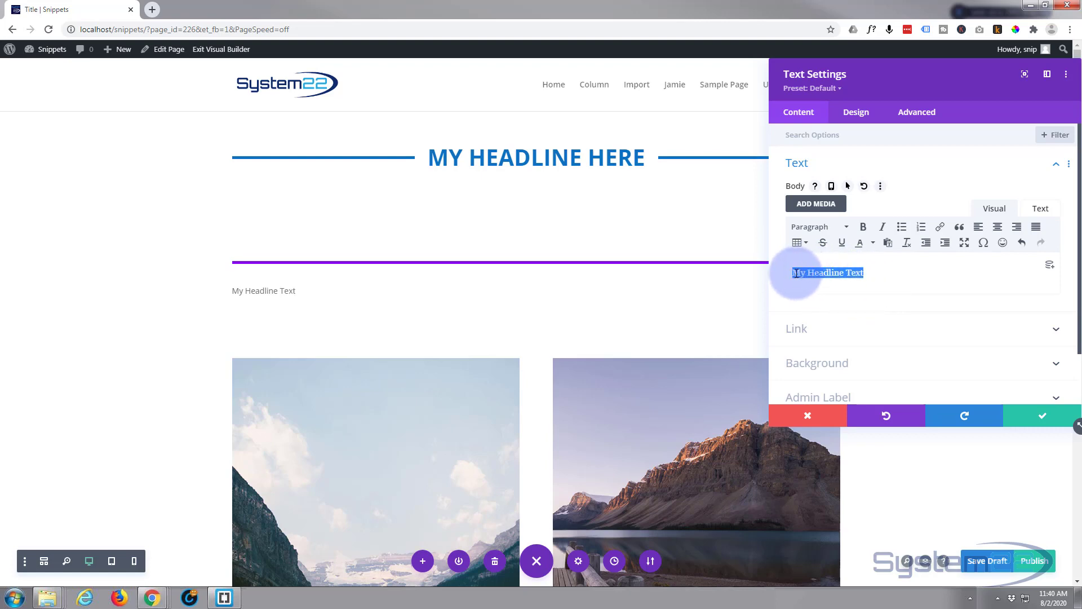
click(843, 228)
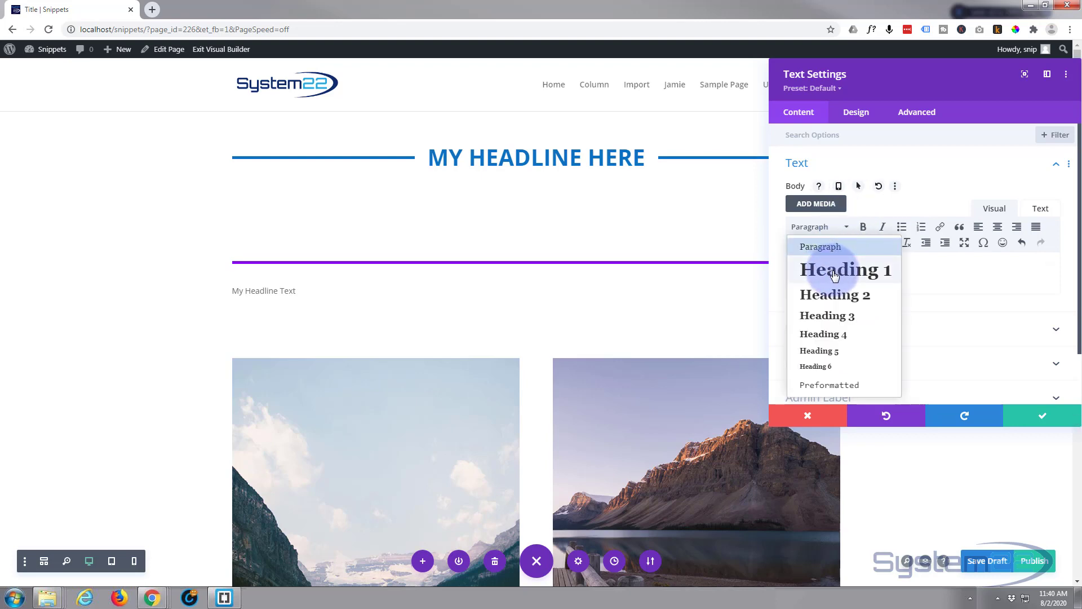
click(834, 271)
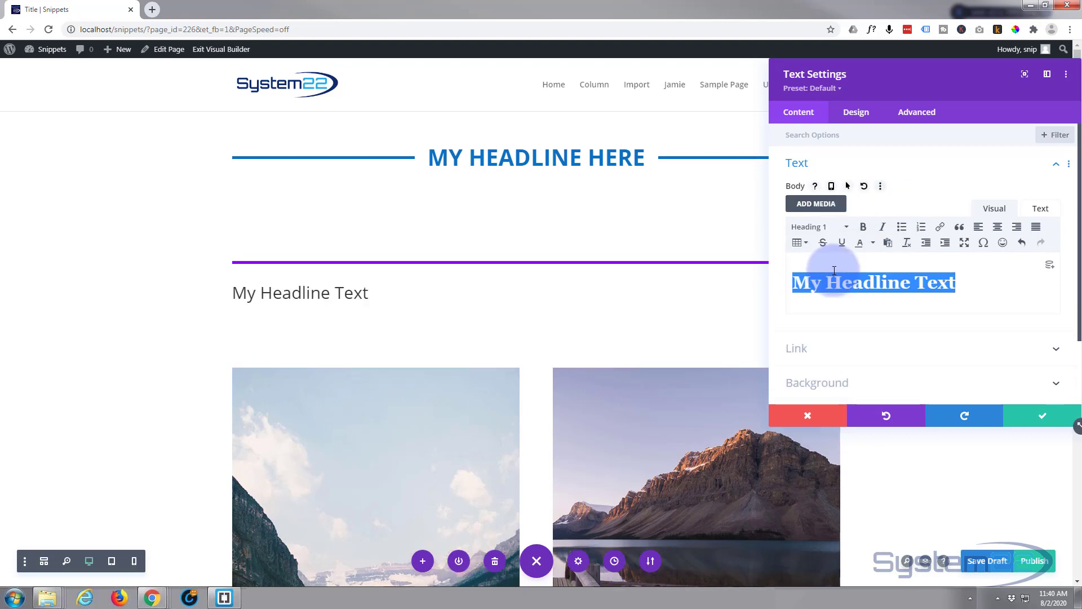
Set the text module's body text color to purple #8300e9
click(862, 117)
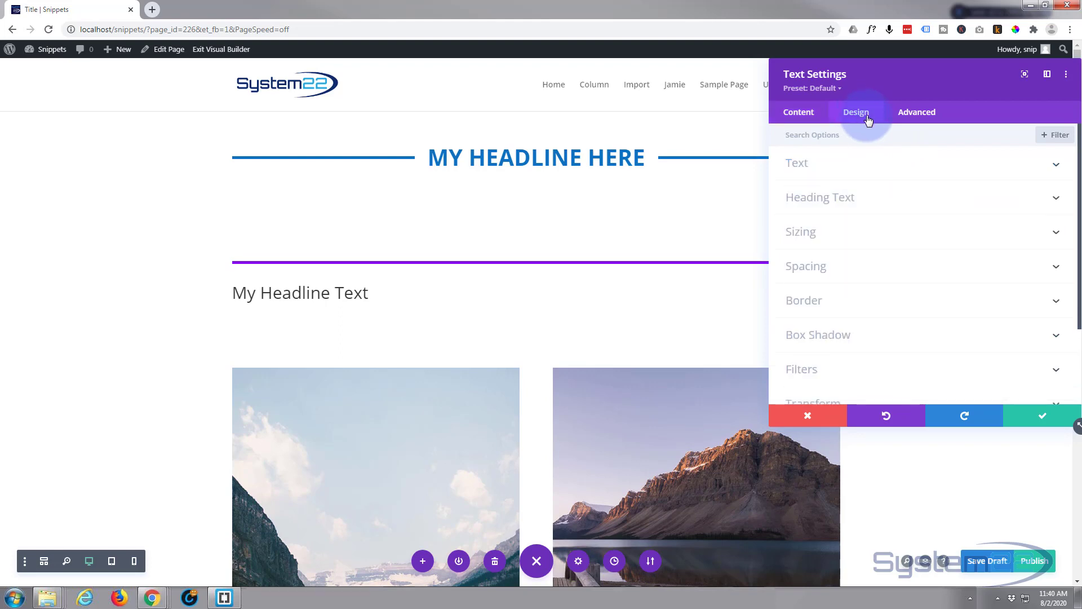
click(914, 166)
click(938, 374)
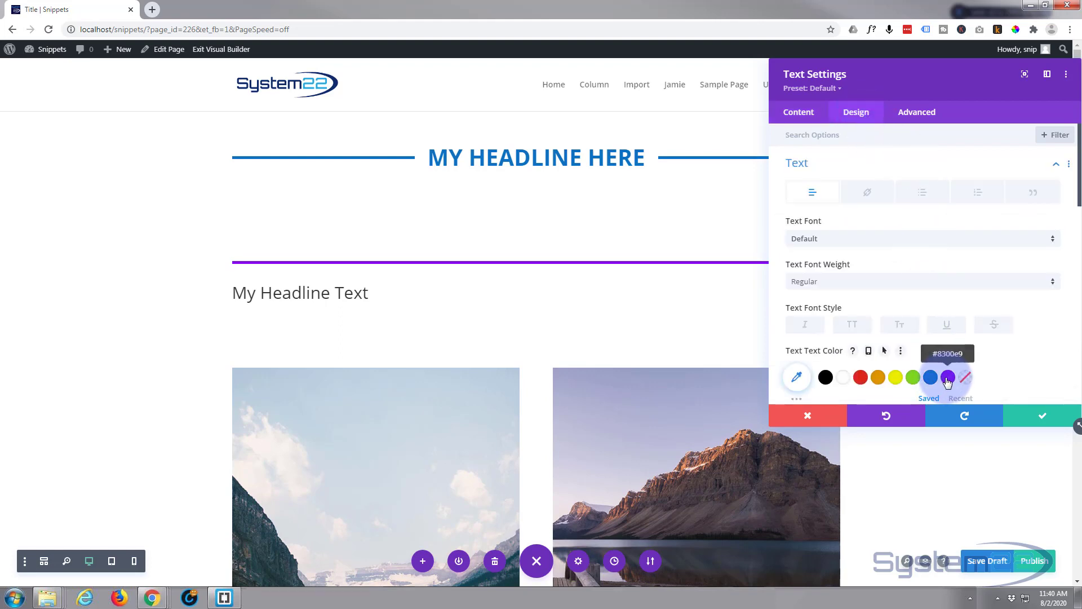
click(948, 378)
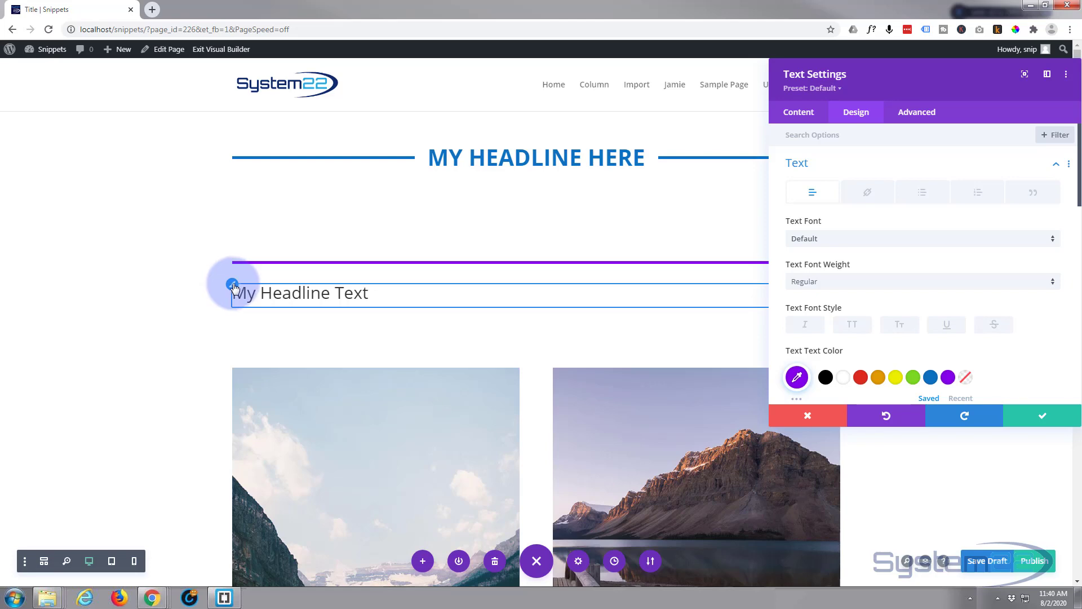
Style the text module's H1 heading in purple #8300e9 with uppercase letters and bold weight
click(234, 287)
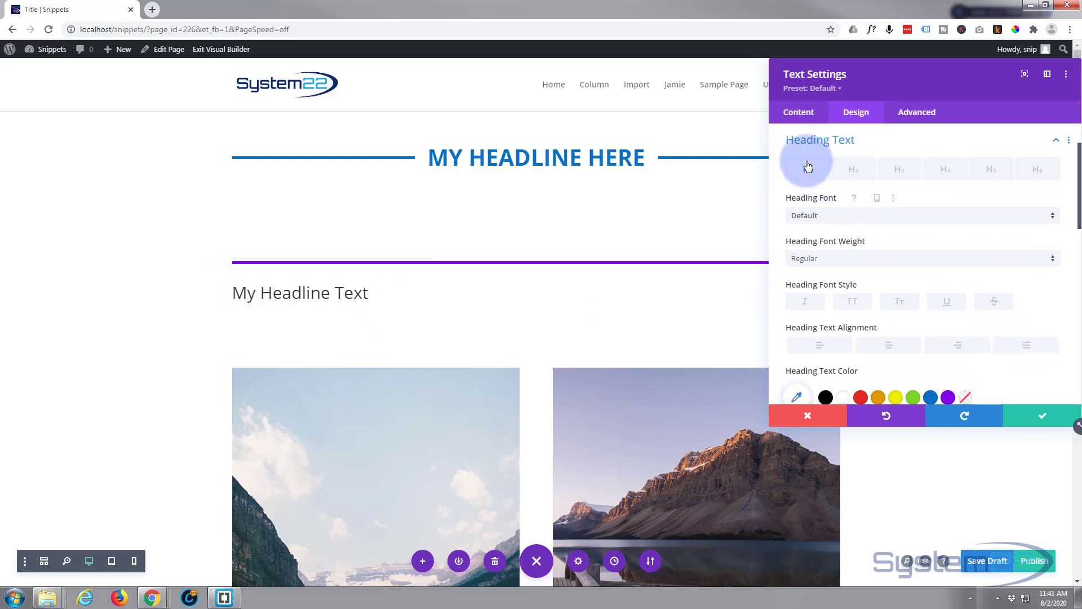
click(948, 397)
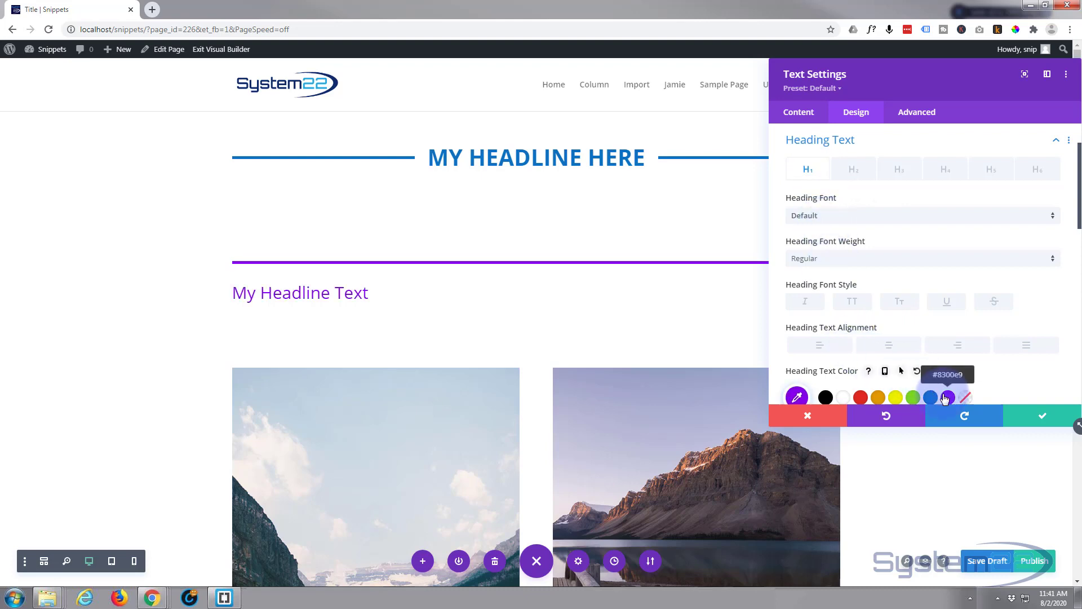
click(853, 291)
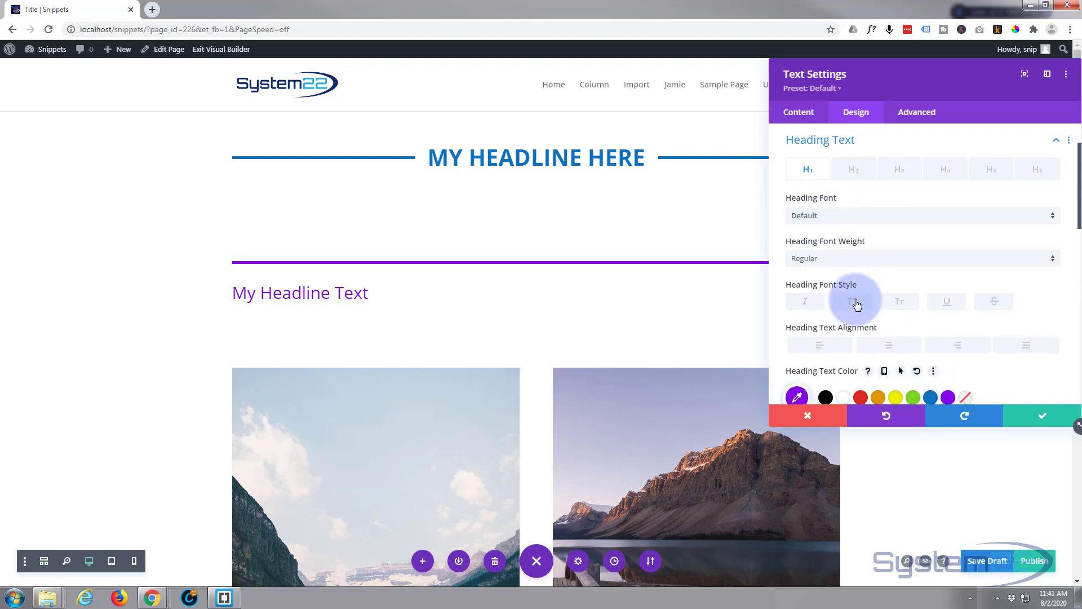
click(859, 260)
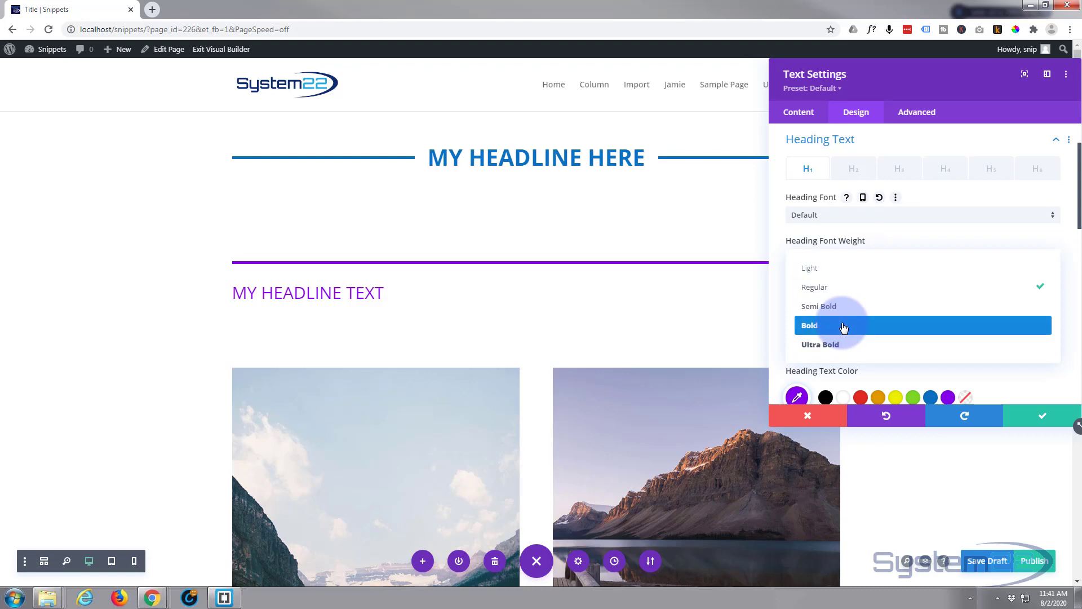
click(843, 326)
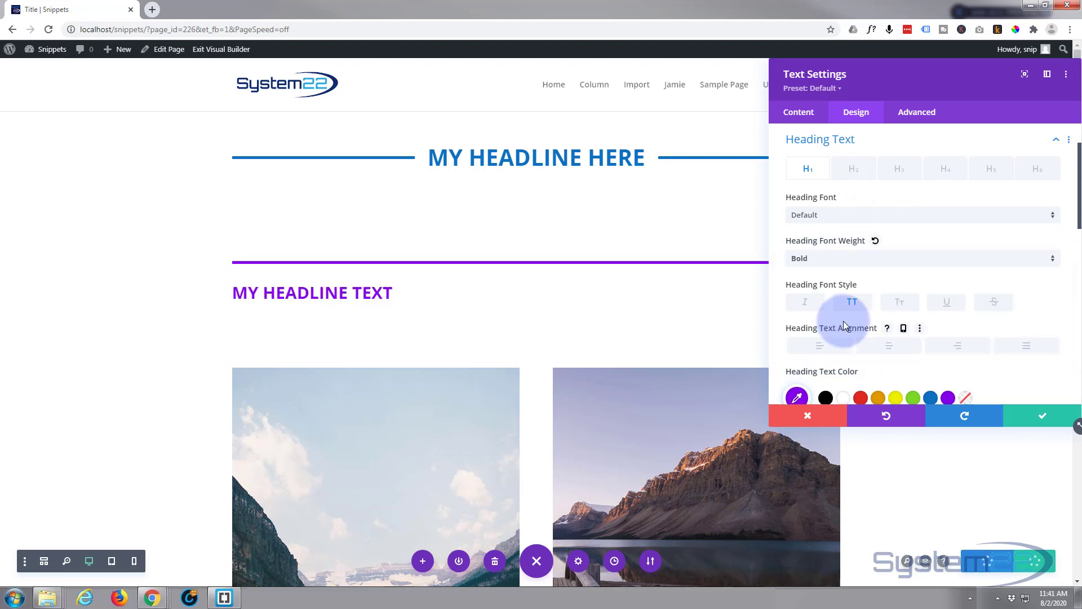
Set the H1 heading's text size to 40px and center its alignment
scroll(853, 304, down, 2)
click(839, 342)
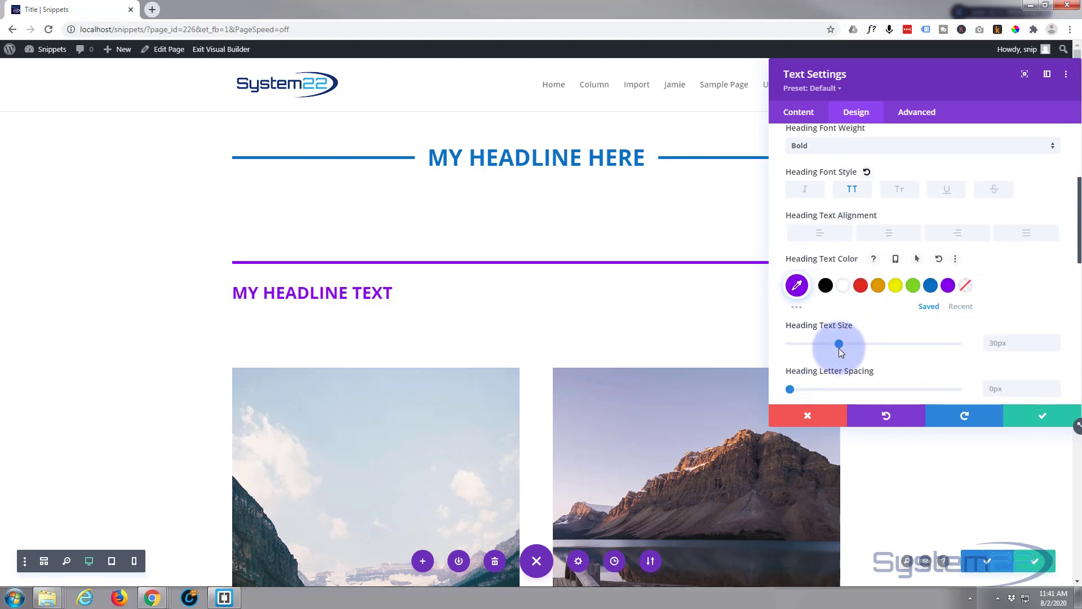
drag(839, 341, 856, 341)
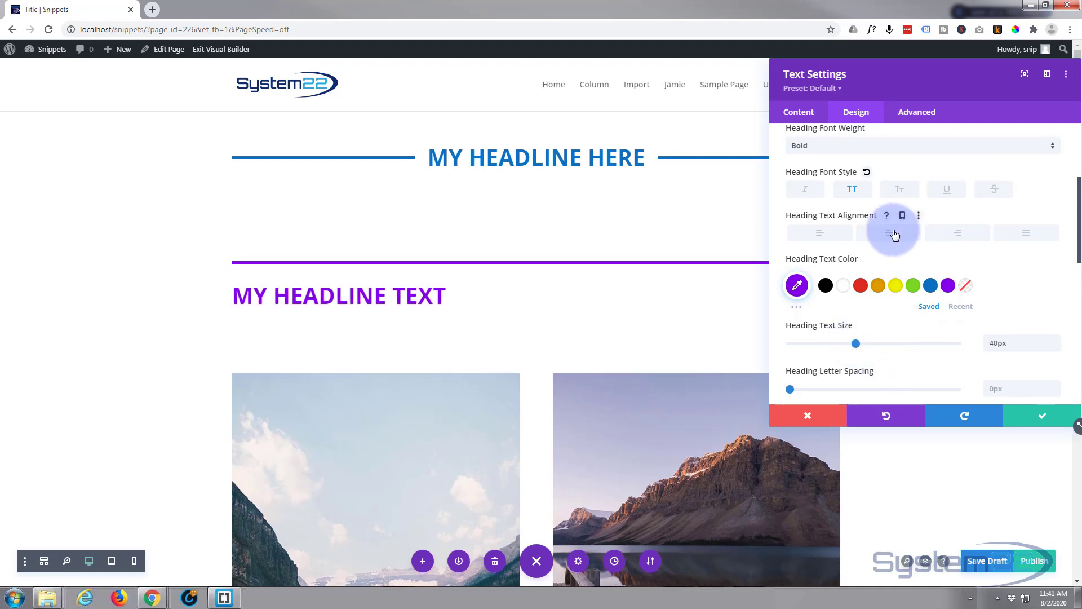
click(893, 233)
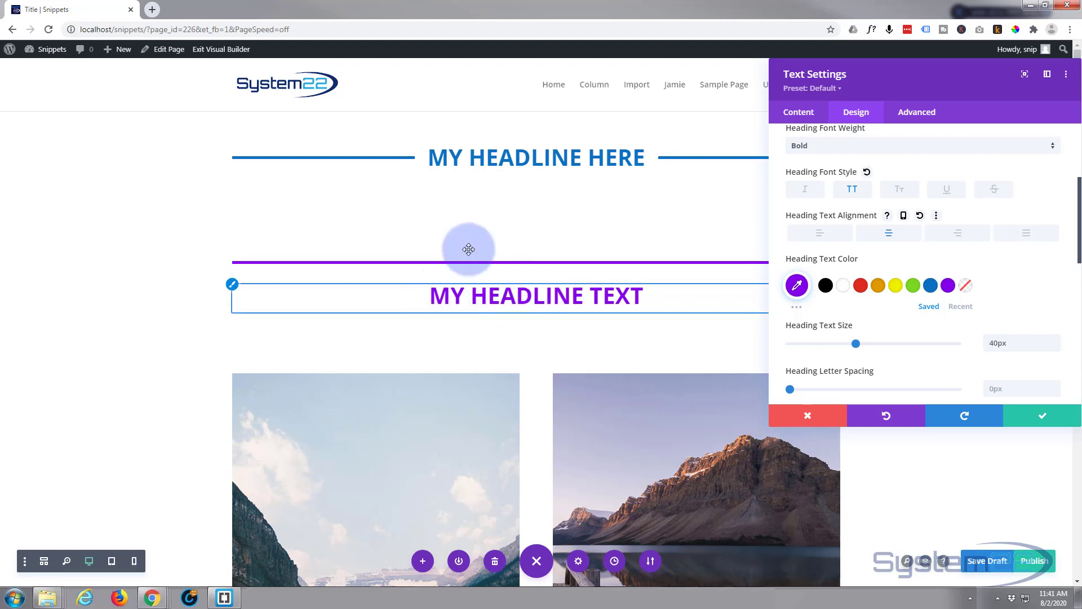
Give the text module a white #ffffff background color
click(800, 114)
click(845, 231)
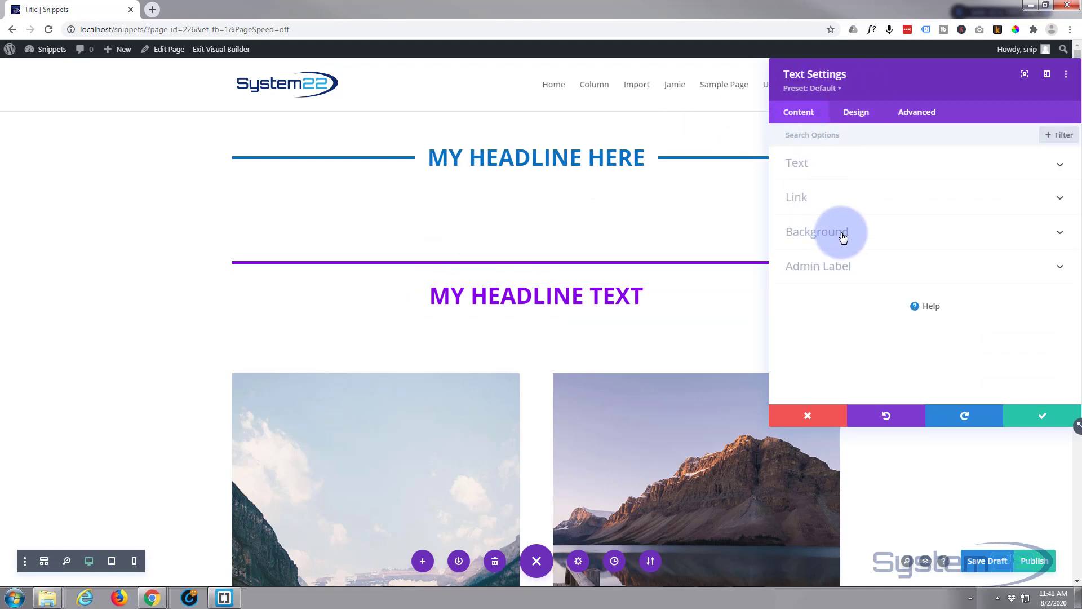
click(841, 332)
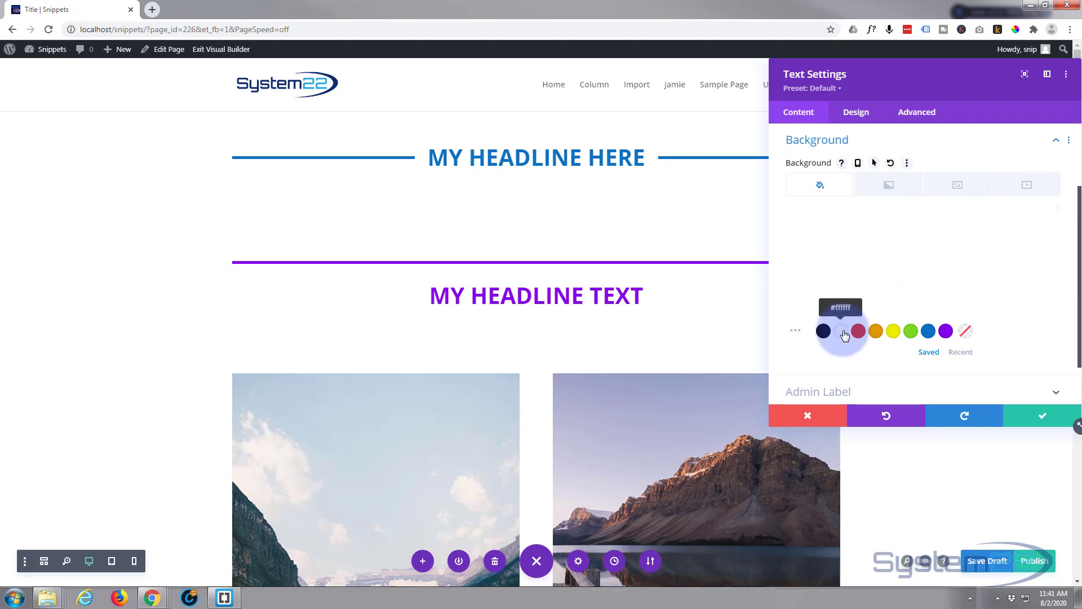
Set the text module's width to 50% and center the module in its row
click(859, 119)
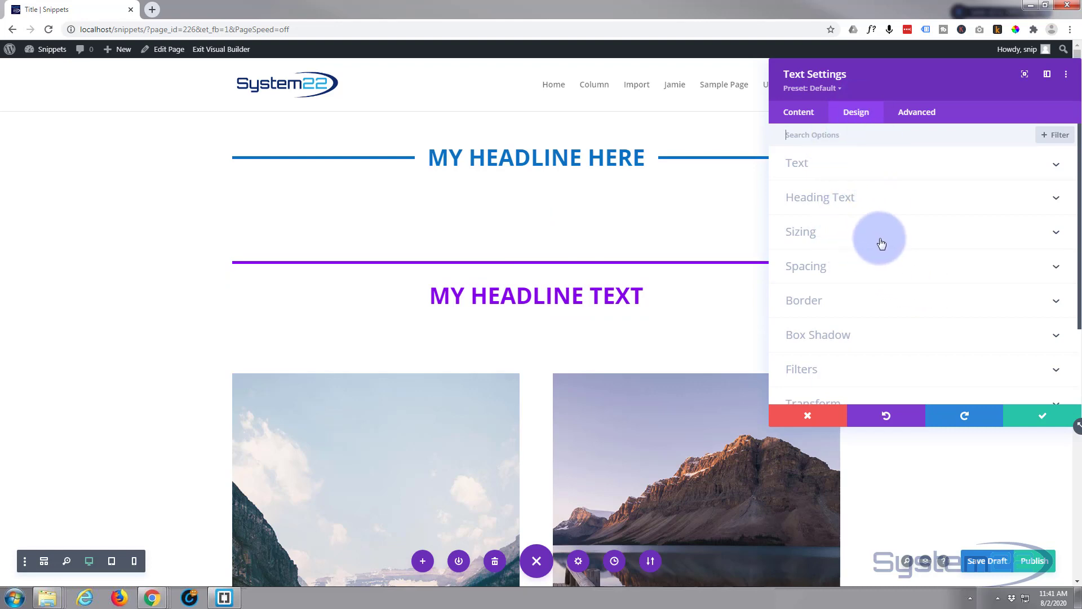
click(880, 243)
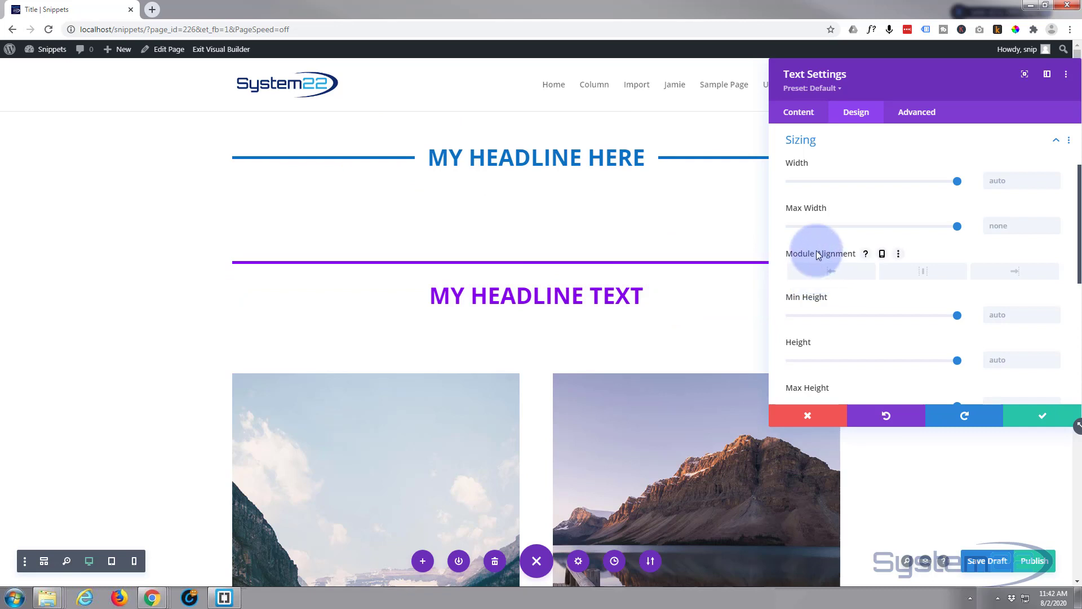
drag(951, 184, 873, 191)
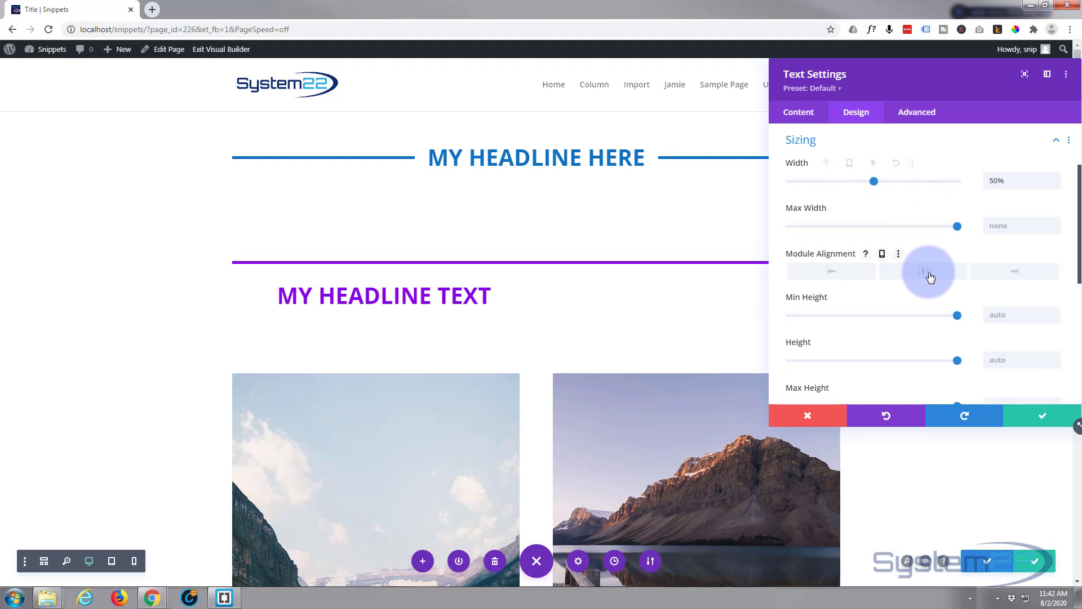
click(929, 274)
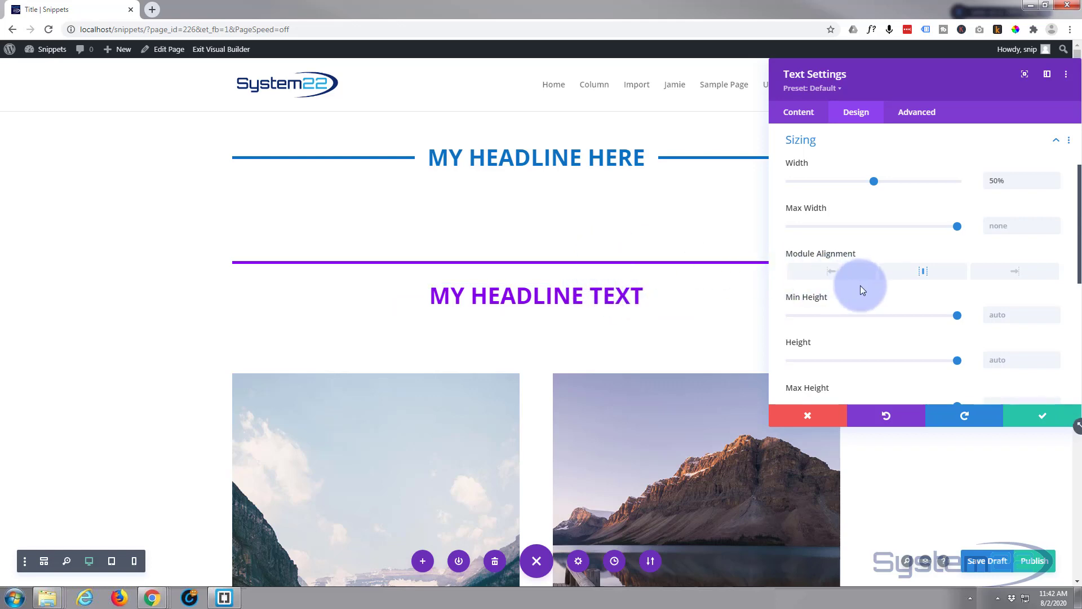
Give the text module a top margin of -60px to pull the headline up onto the divider line
scroll(861, 290, down, 3)
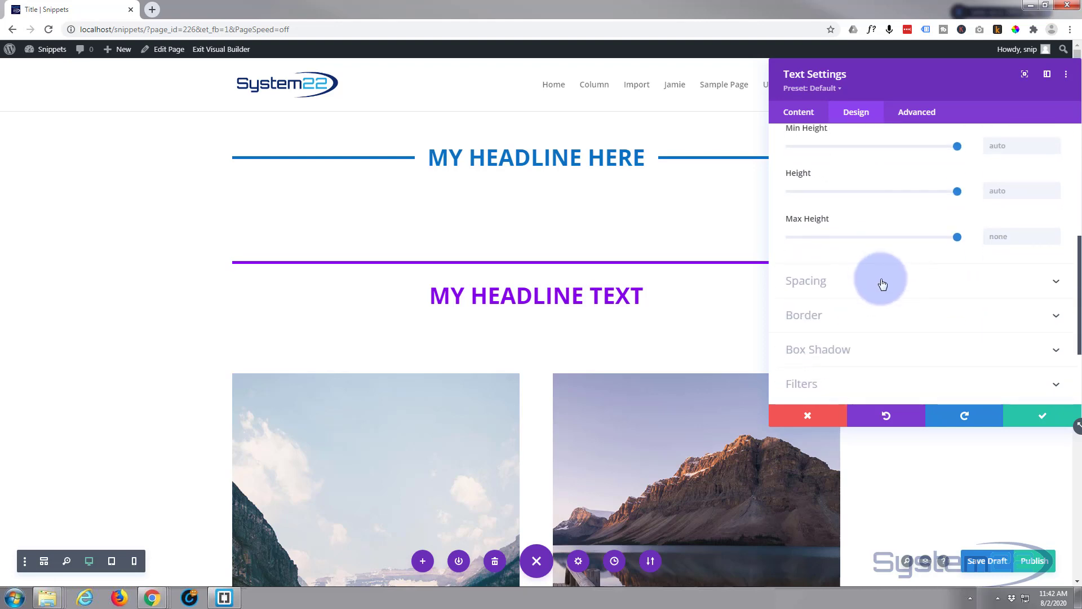
click(882, 284)
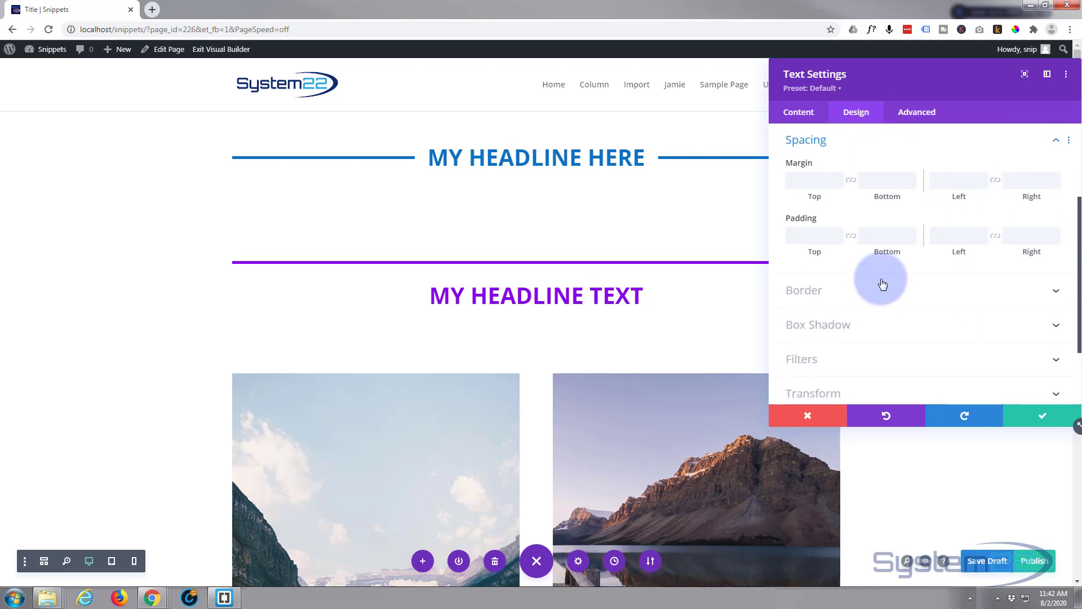
click(795, 179)
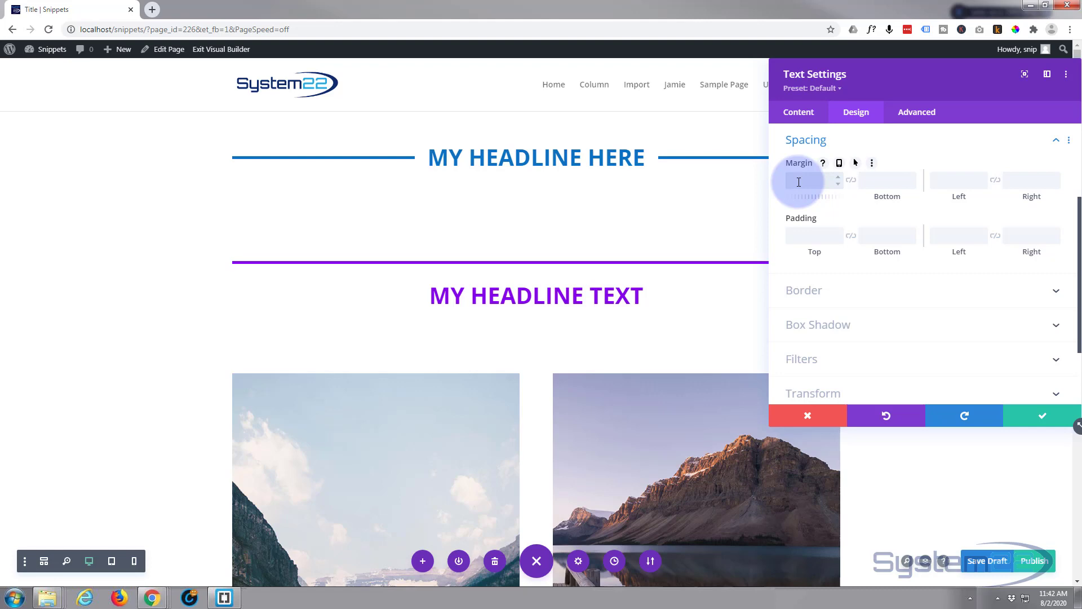
text(-60)
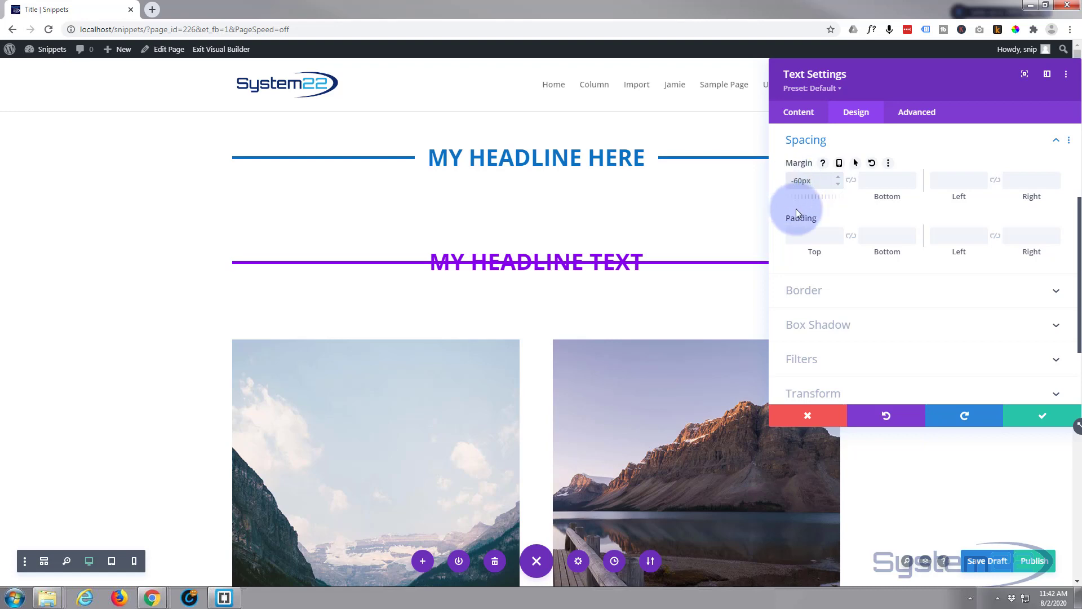
click(837, 184)
key(Up)
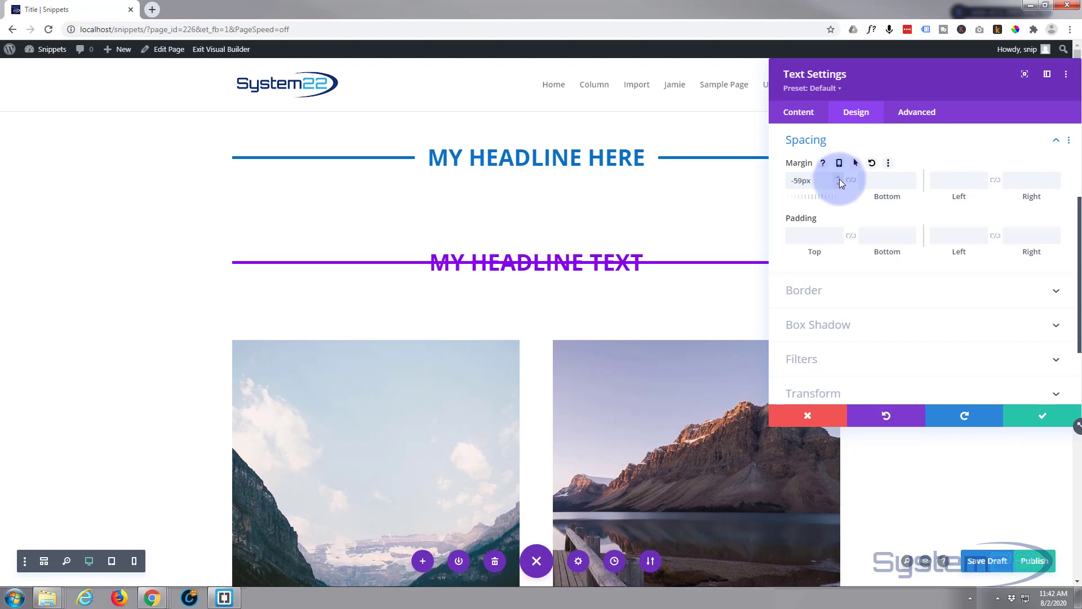
click(839, 183)
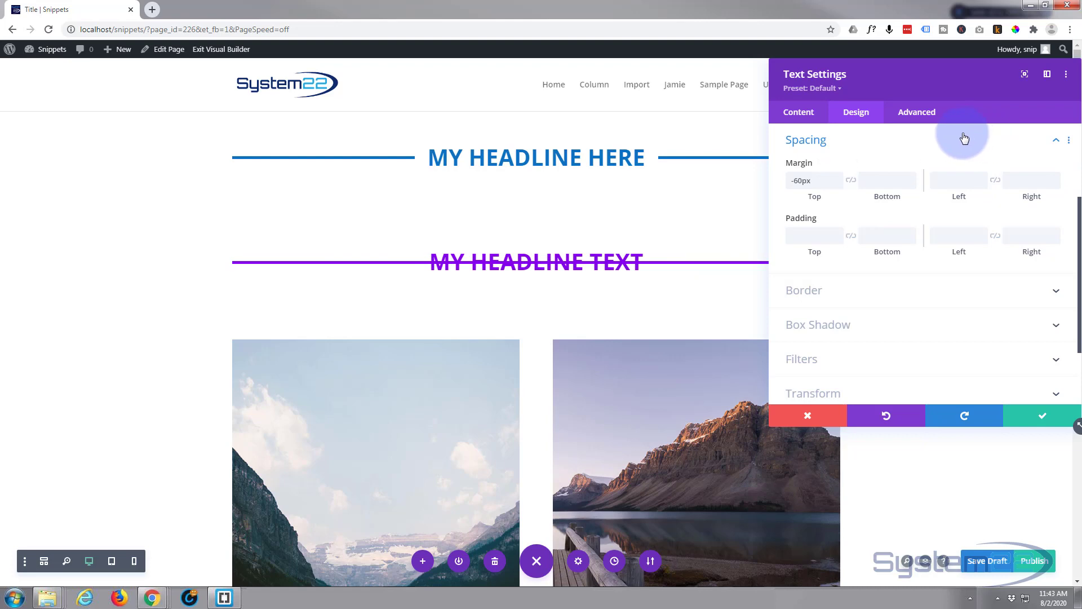
Raise the text module's Z Index to 16 to place it in front of the divider
click(924, 115)
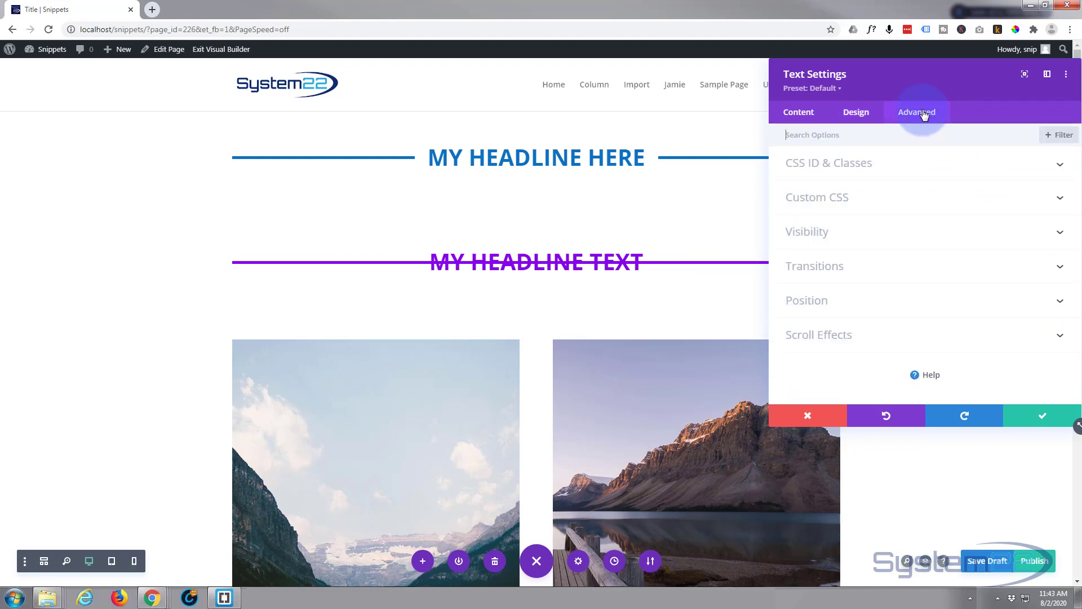
click(958, 302)
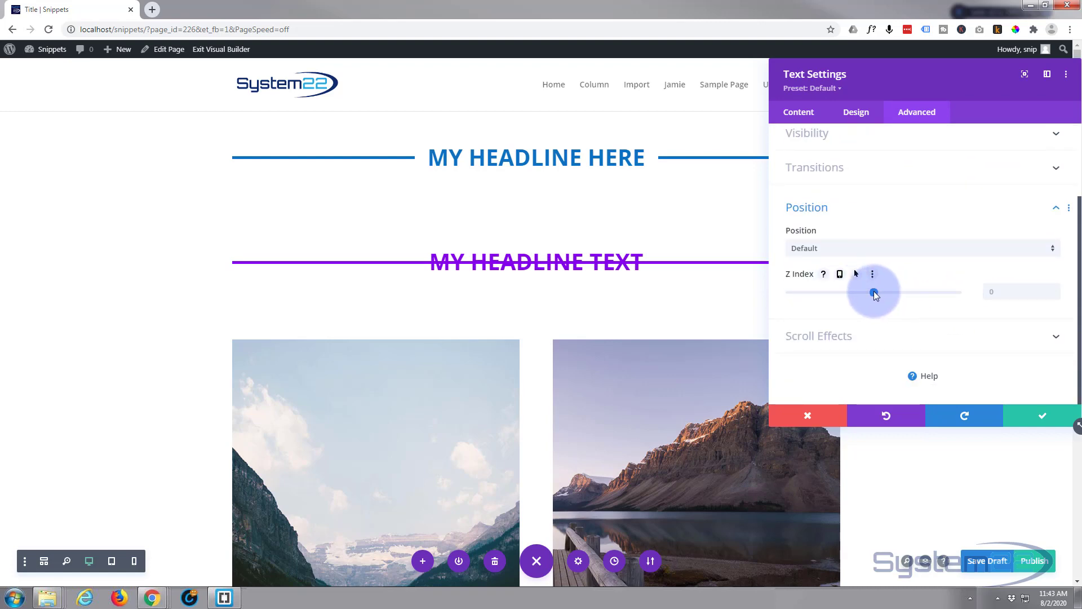
drag(873, 292, 877, 292)
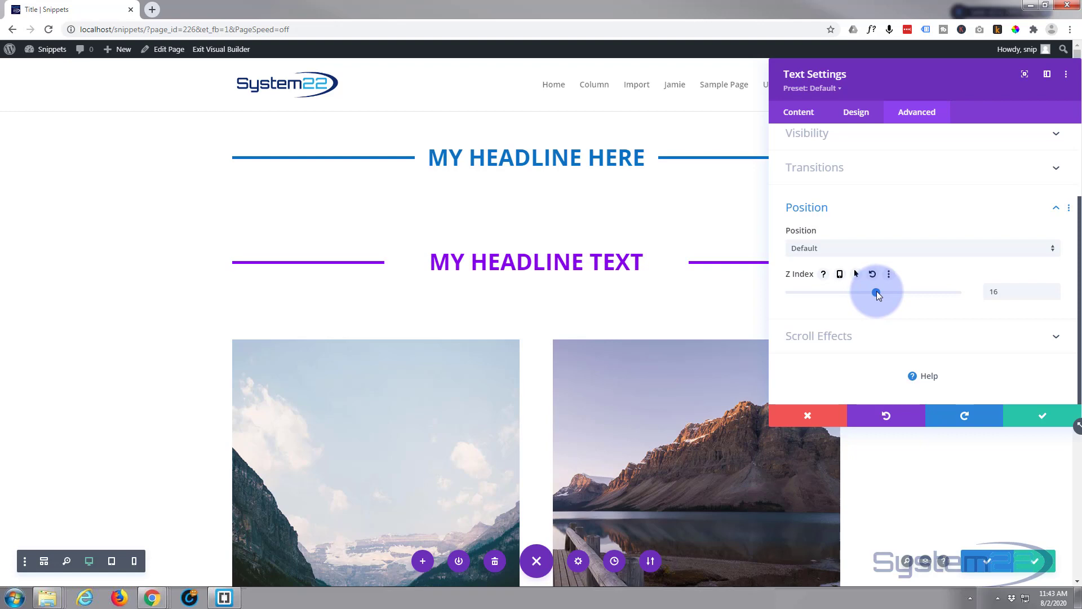
drag(875, 292, 876, 292)
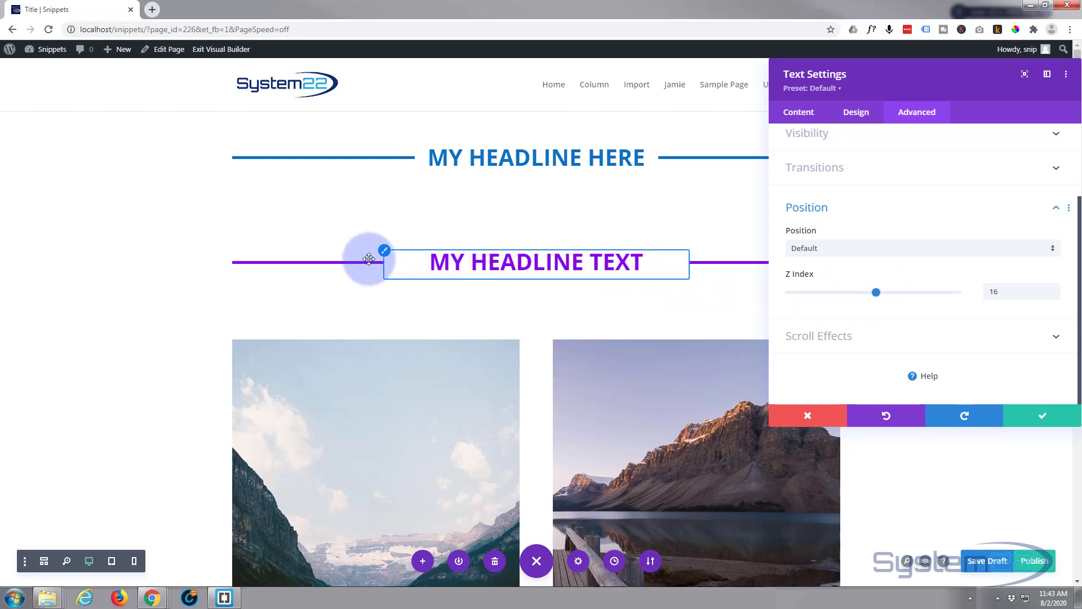
Narrow the text module's width to 39% and save the module settings
click(857, 117)
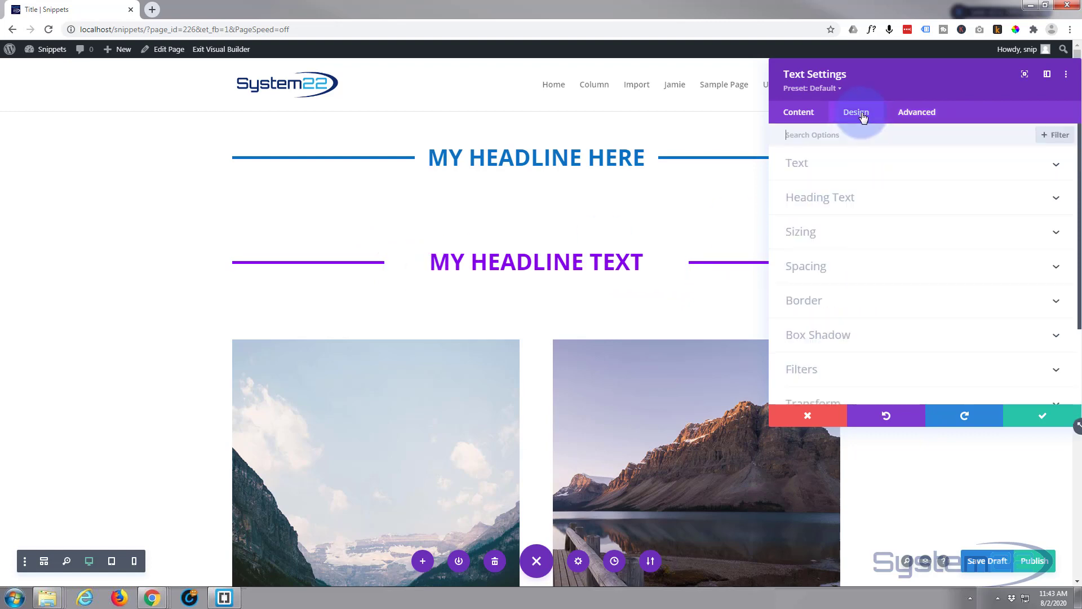
click(901, 234)
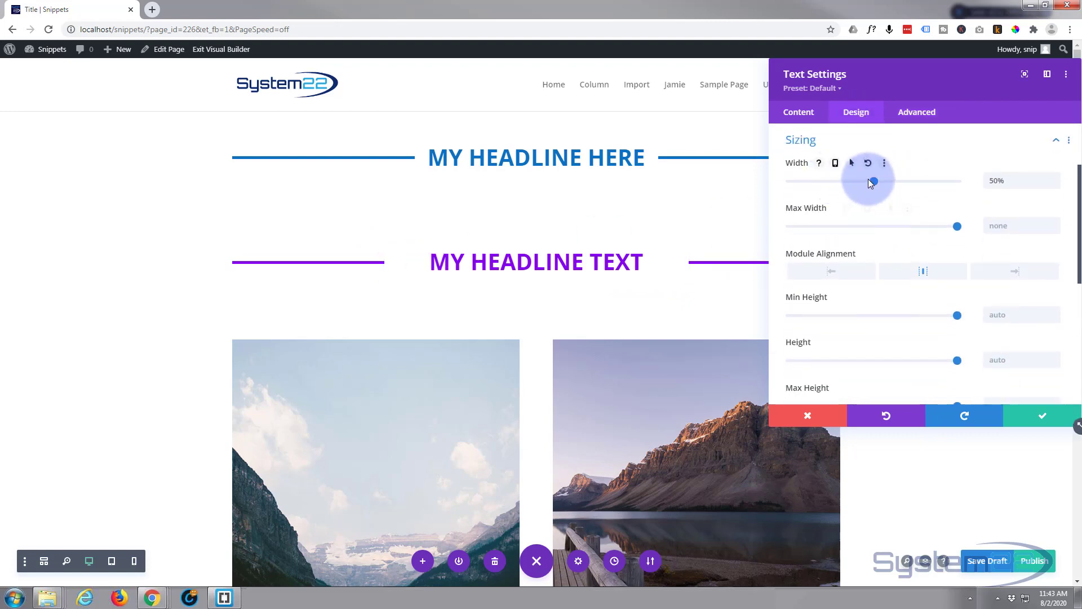
drag(873, 179, 869, 178)
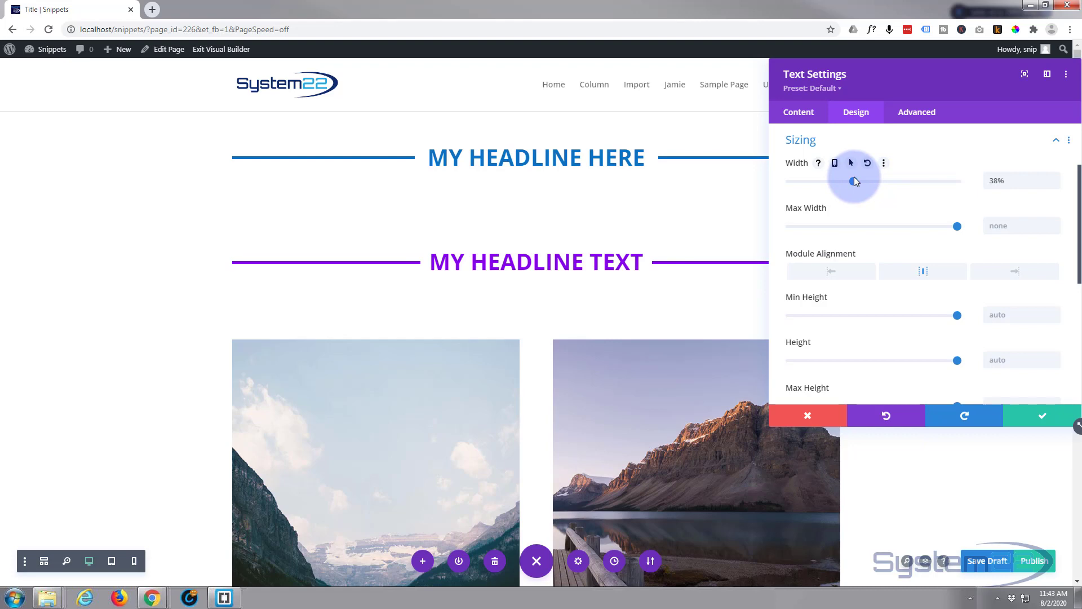
drag(854, 180, 855, 181)
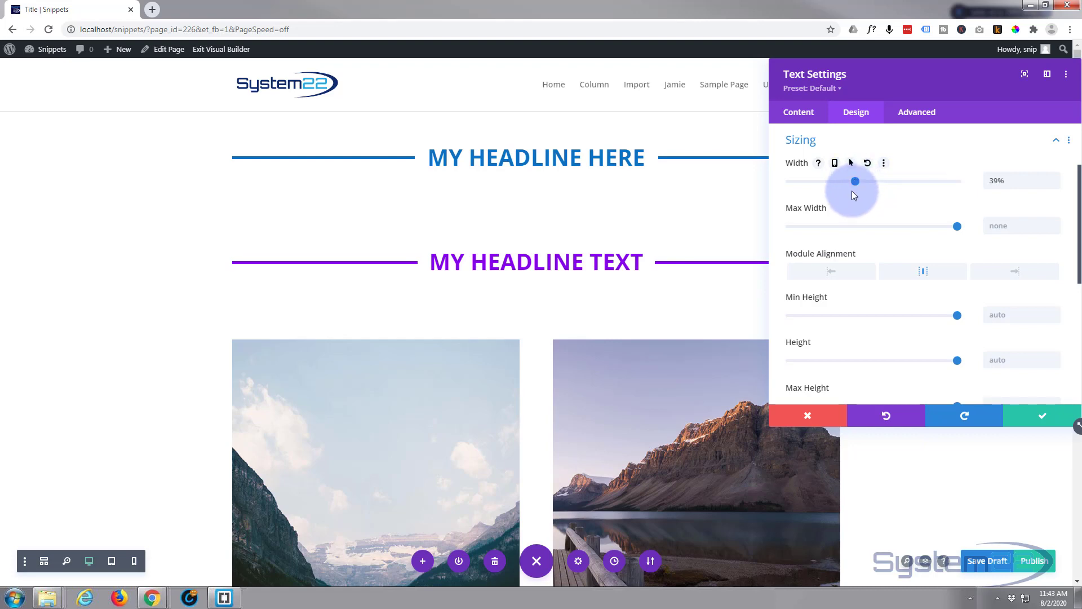
click(1051, 418)
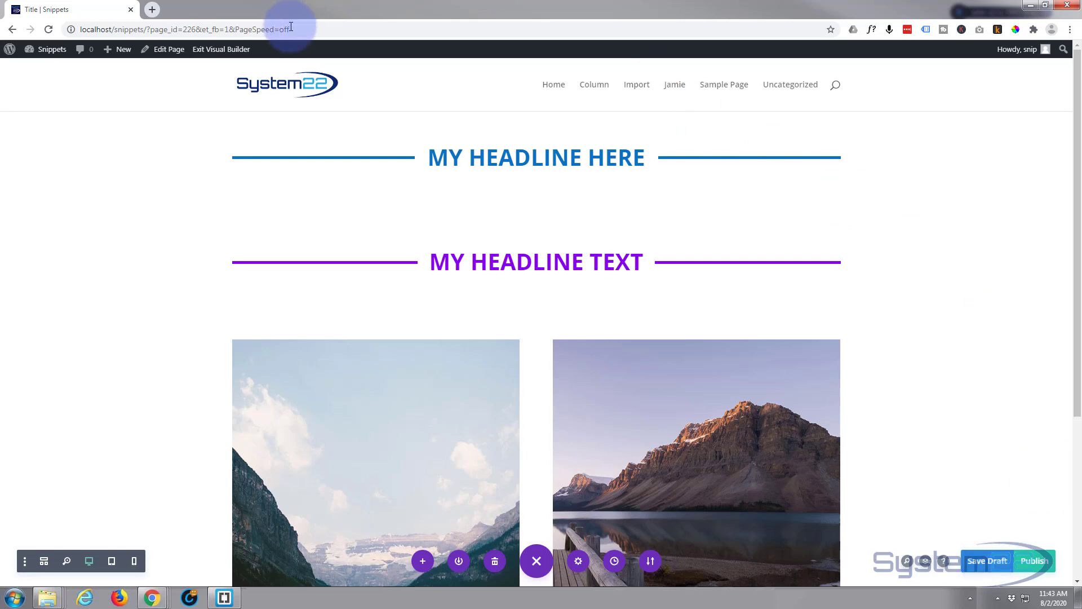
Exit the Visual Builder
click(208, 51)
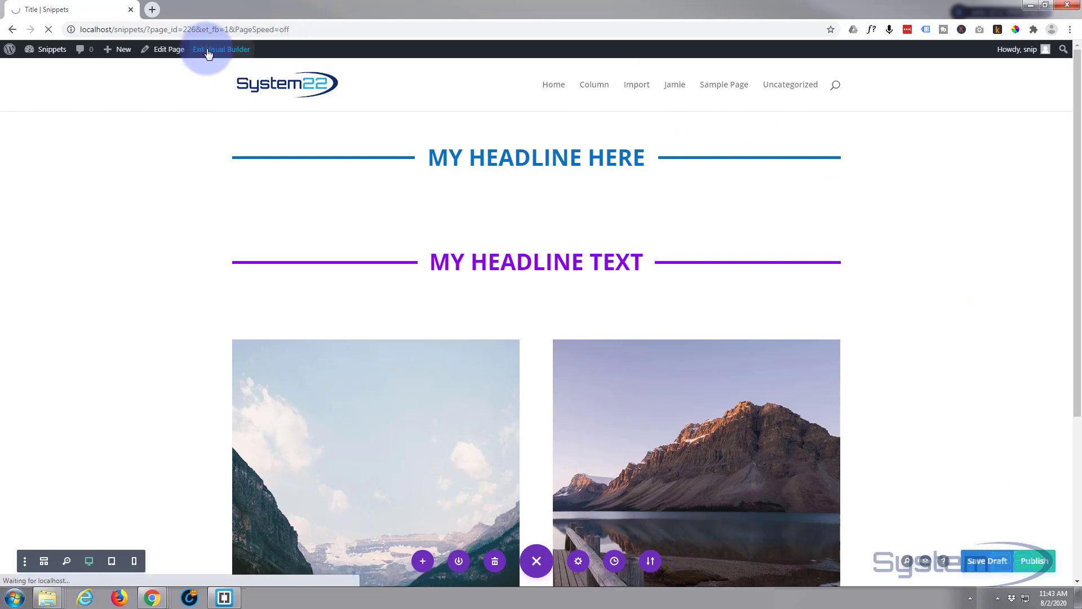